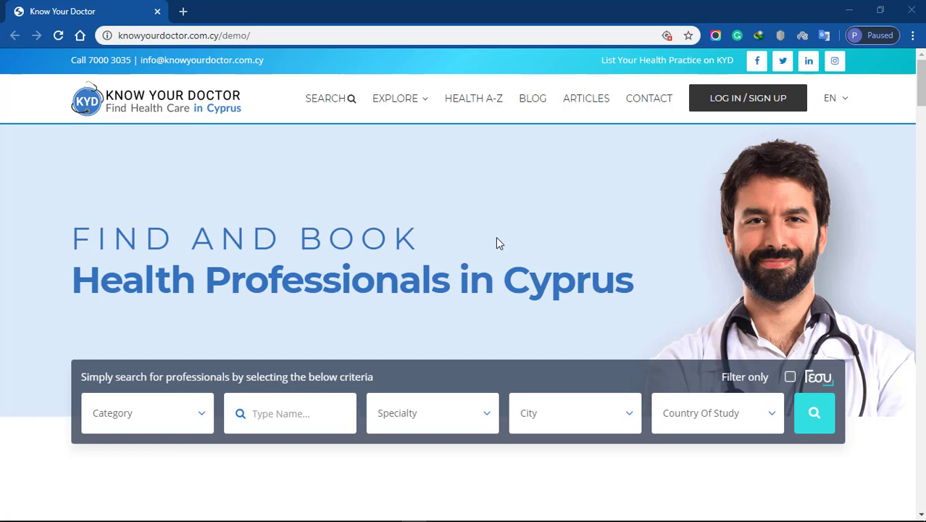
Open the LOG IN / SIGN UP window from the Know Your Doctor home page.
click(751, 108)
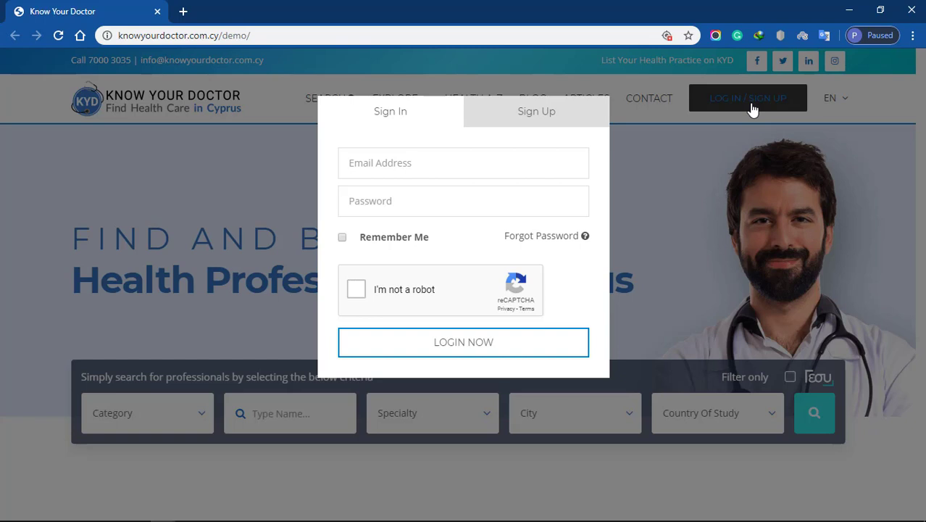
Start a Doctor-category registration and enter the username and email address.
click(537, 114)
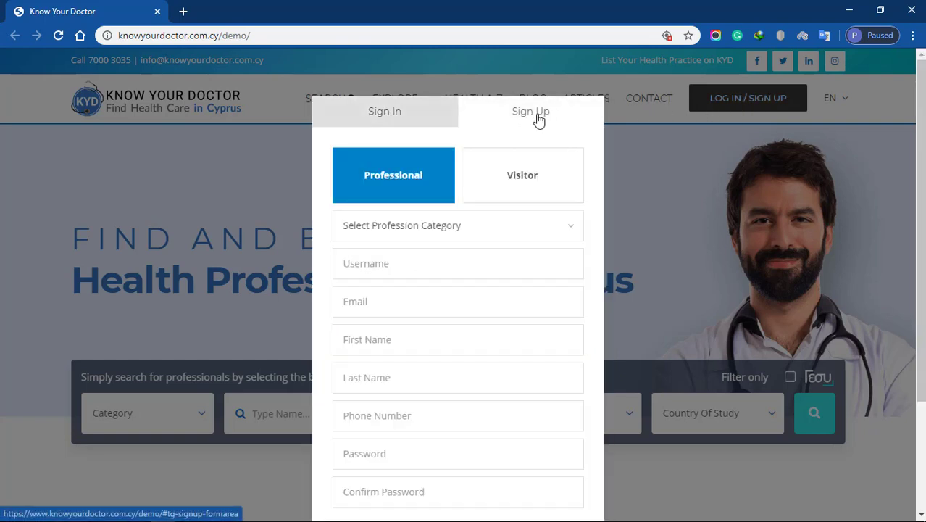
click(463, 216)
click(436, 274)
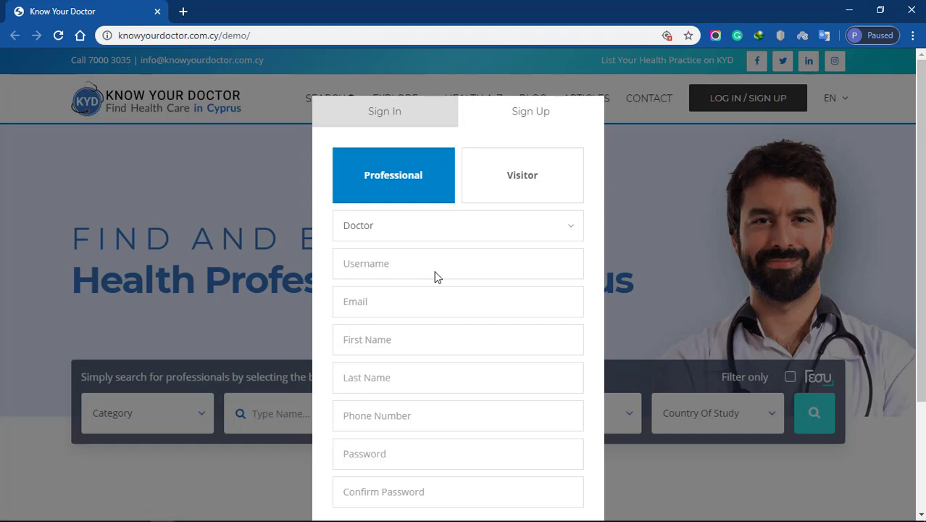
click(436, 276)
key(Tab)
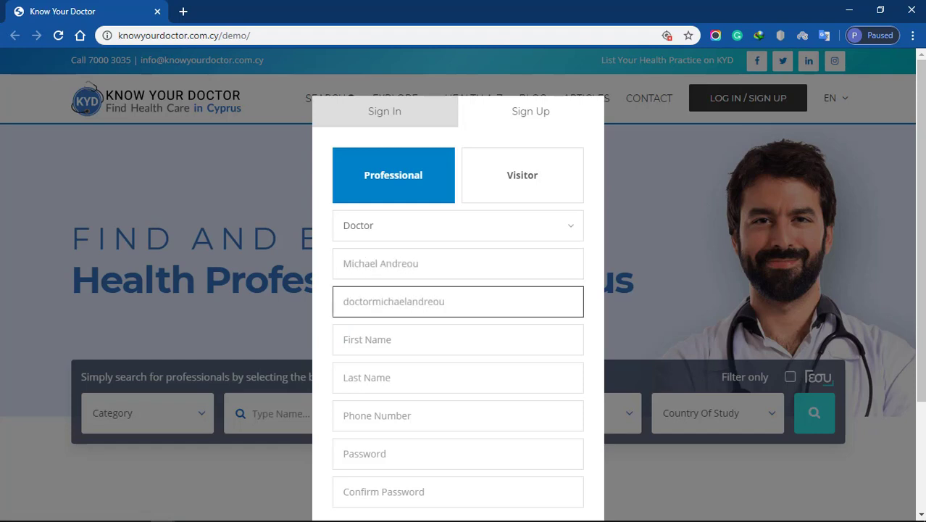
Enter the first and last name, phone number and password, then create the account.
key(Tab)
key(Tab)
key(Tab)
key(Tab)
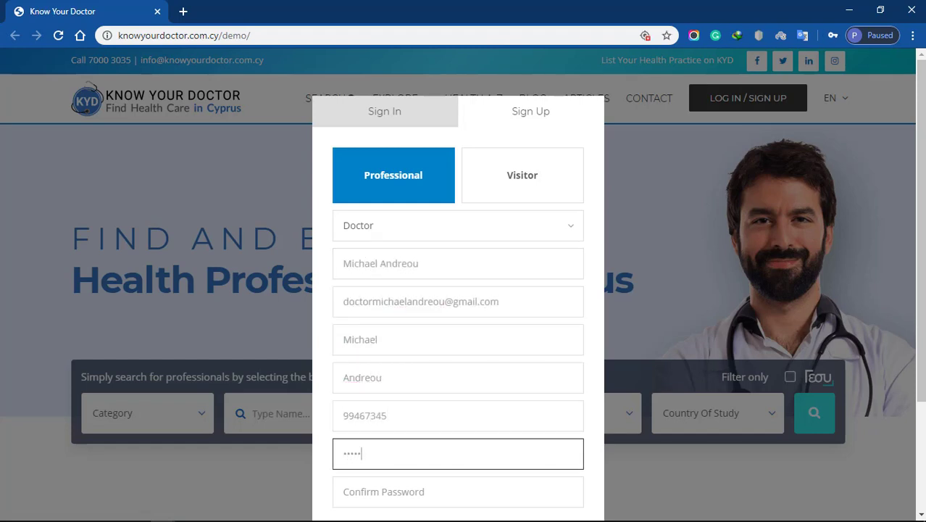
key(Tab)
scroll(590, 242, down, 2)
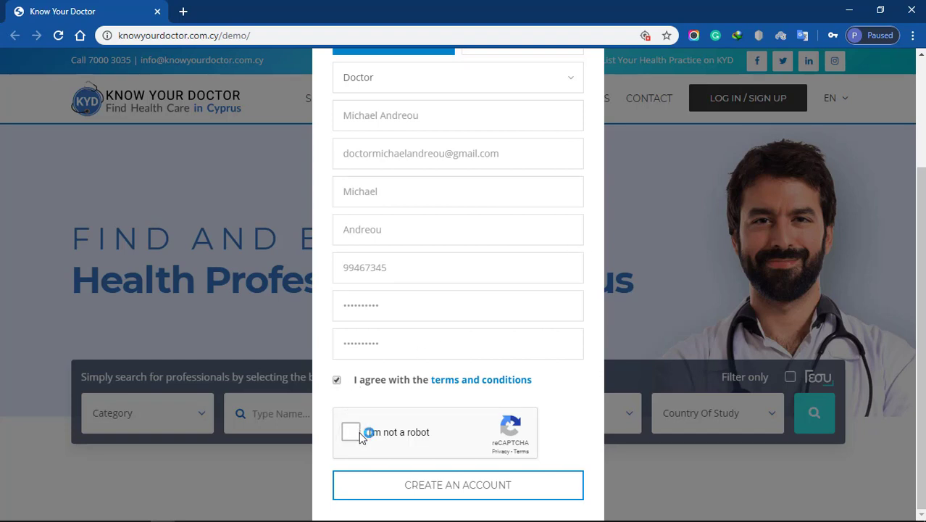
click(451, 491)
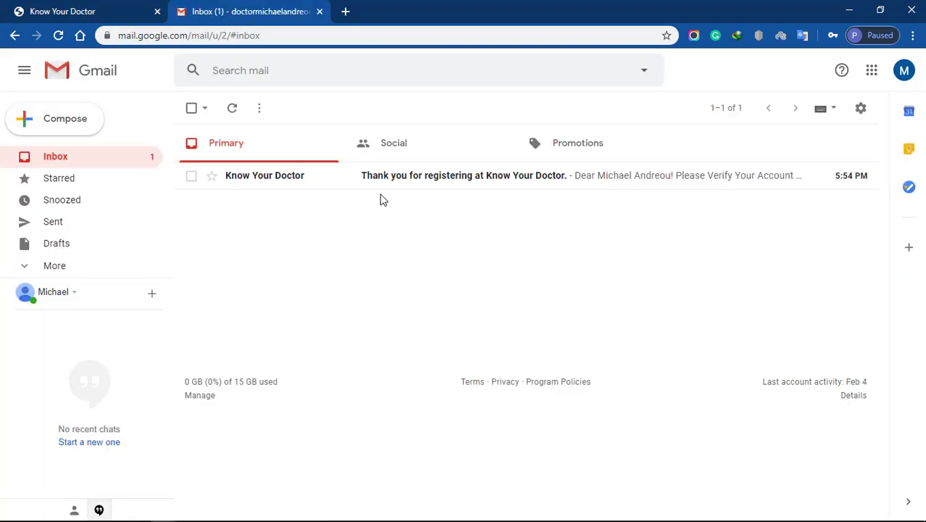
Open the 'Thank you for registering' email in Gmail and verify the account.
click(391, 180)
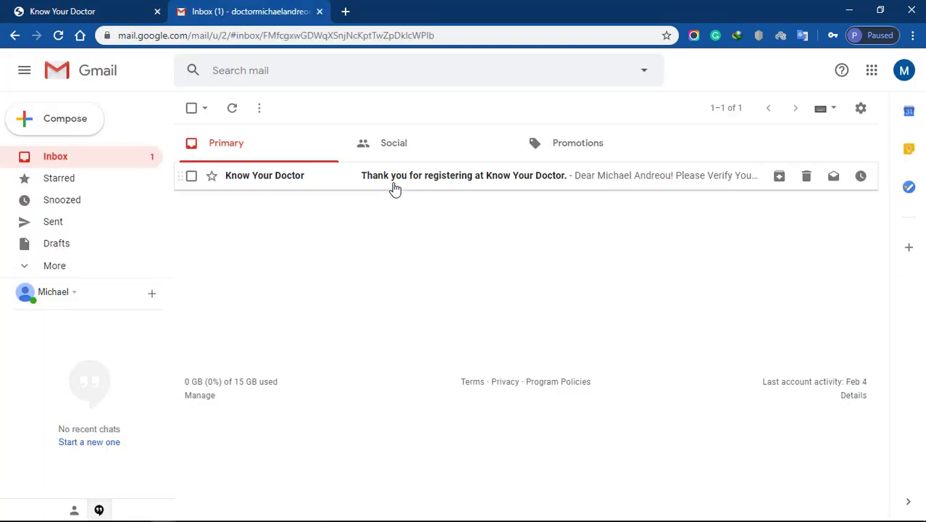
scroll(625, 260, down, 2)
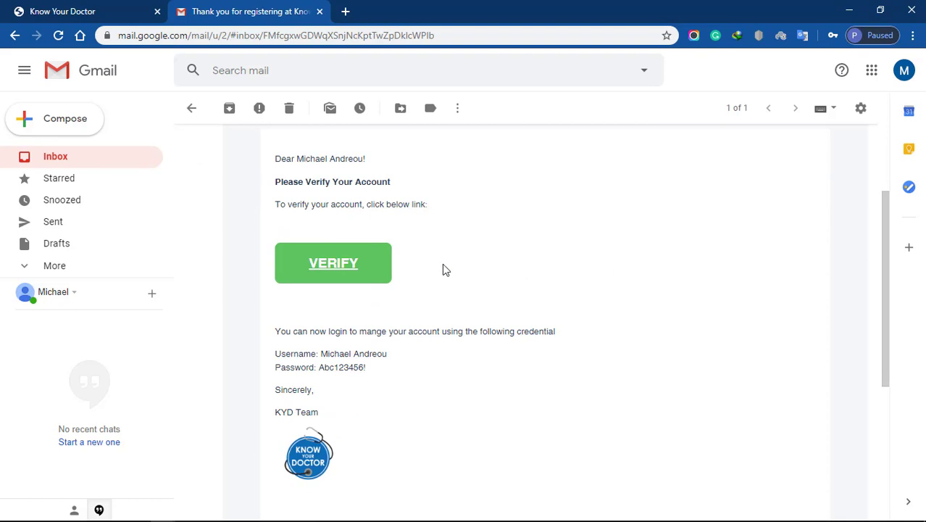
click(344, 271)
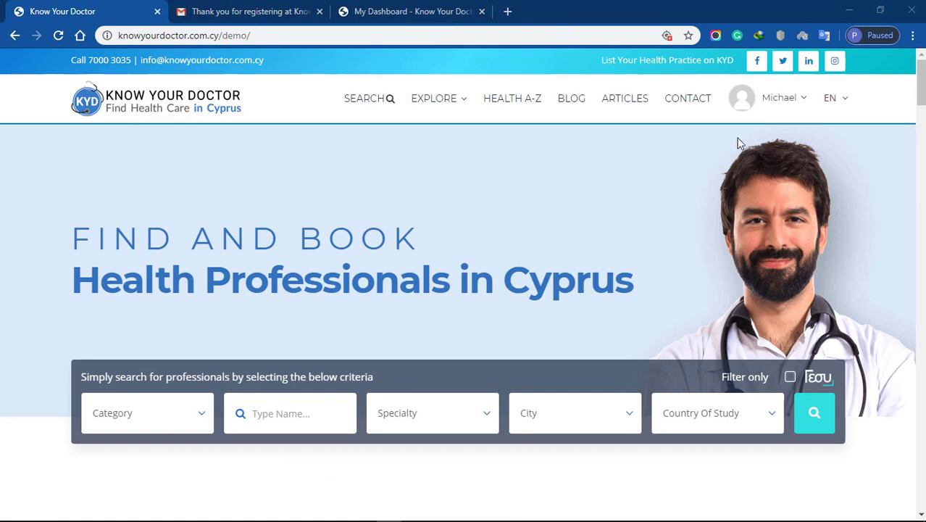
Go to My Dashboard through Profile in the user-name menu.
mouse_move(775, 114)
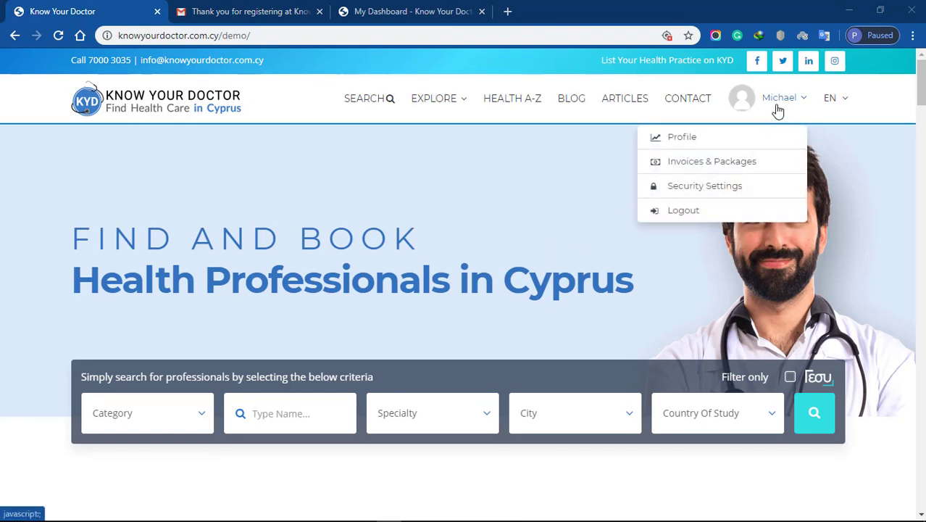
click(773, 140)
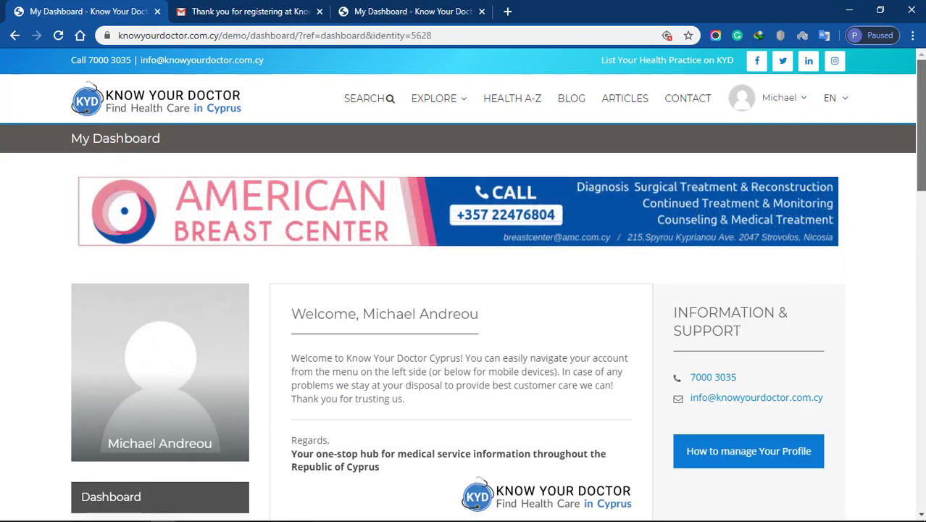
scroll(463, 290, down, 3)
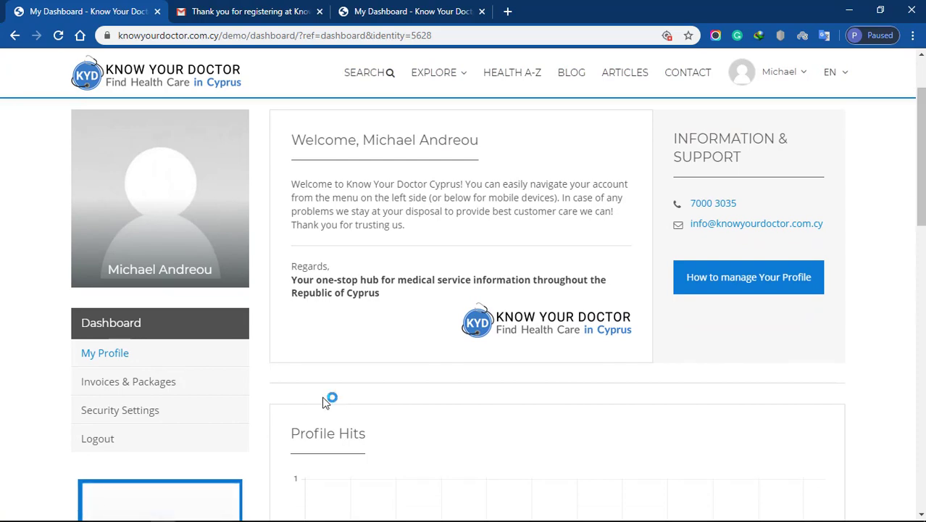
Order the €160 one-year GOLD Profile (12M) package from Invoices & Packages.
click(136, 382)
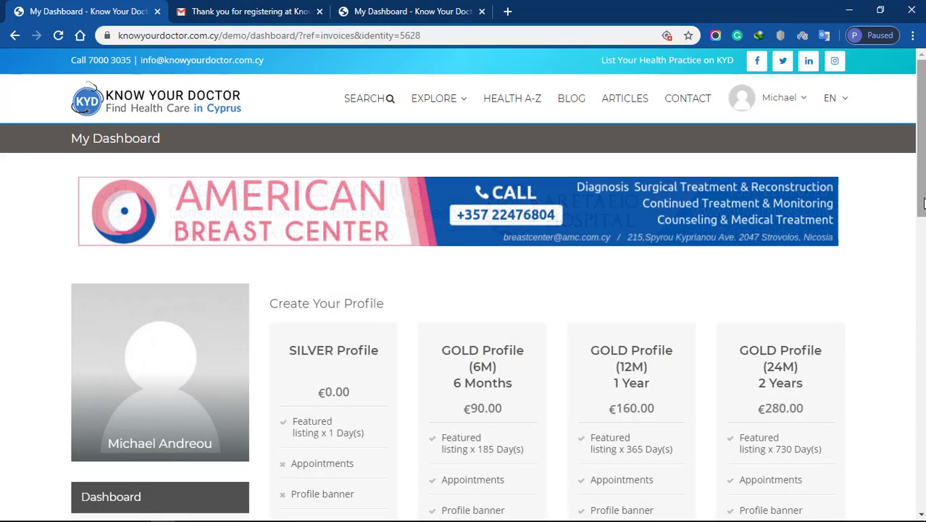
drag(924, 205, 923, 258)
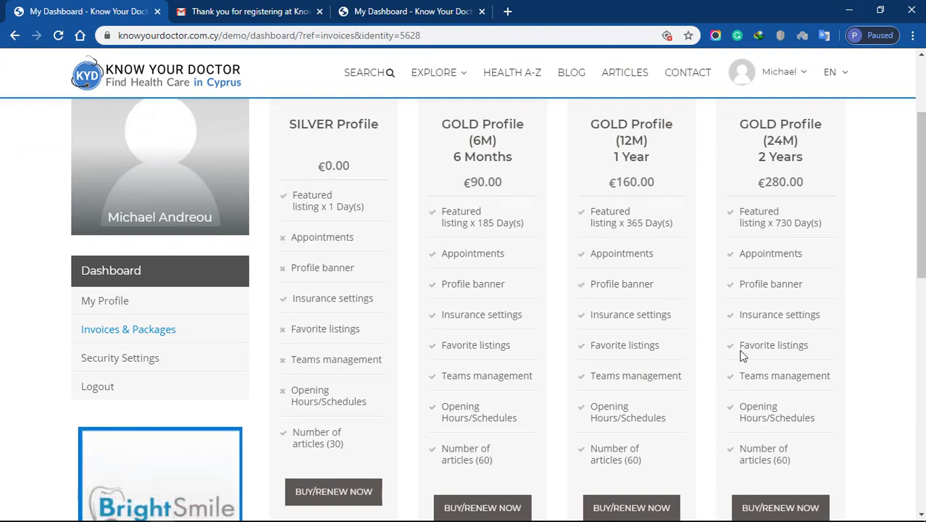
click(649, 511)
click(426, 303)
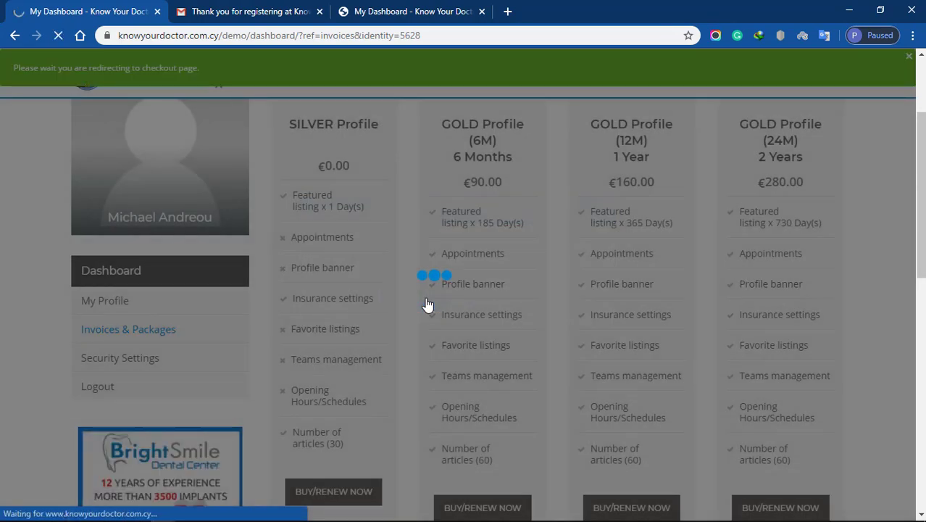
Fill in the billing town, county, postcode and phone fields.
scroll(464, 267, down, 5)
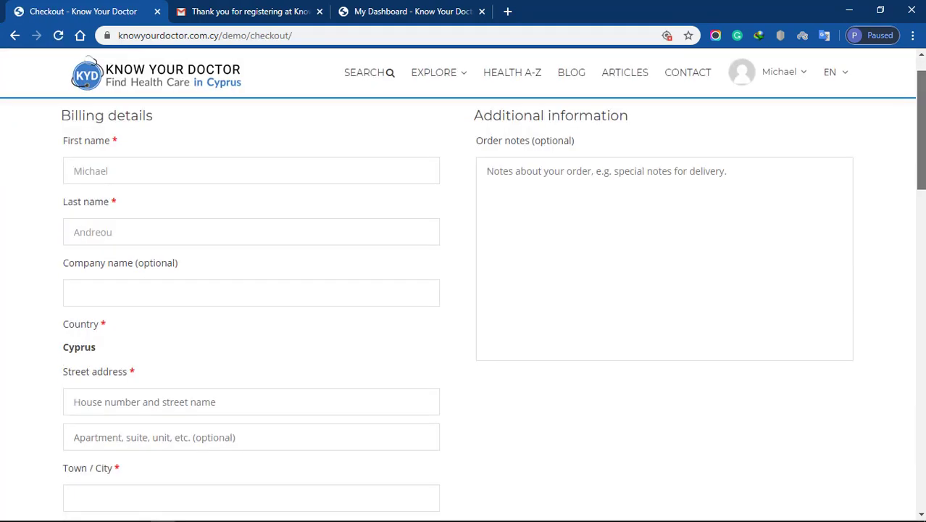
click(435, 263)
text(Strovolos)
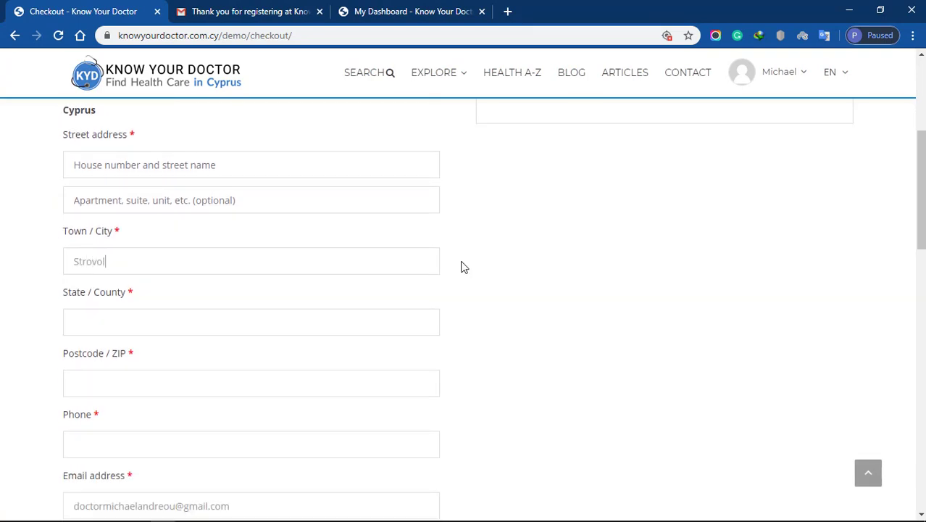
key(Tab)
text(Nicosia)
key(Tab)
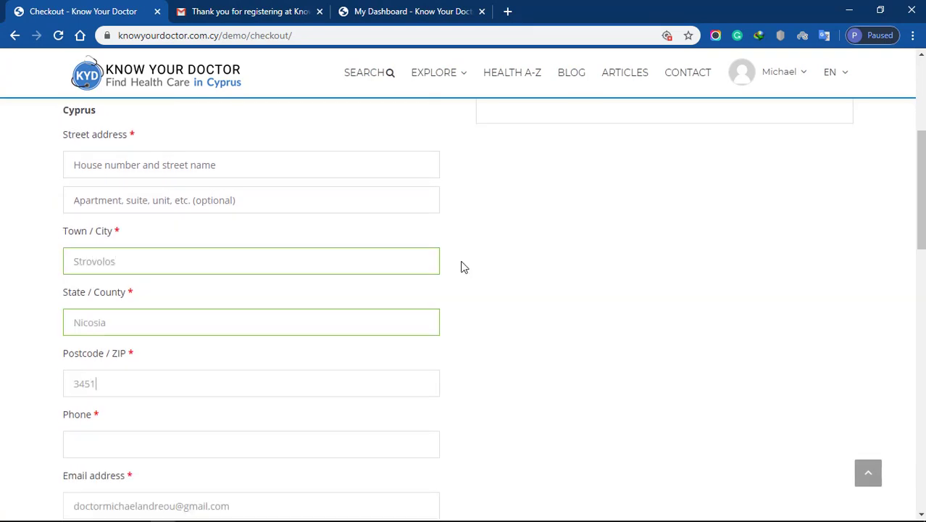
key(Tab)
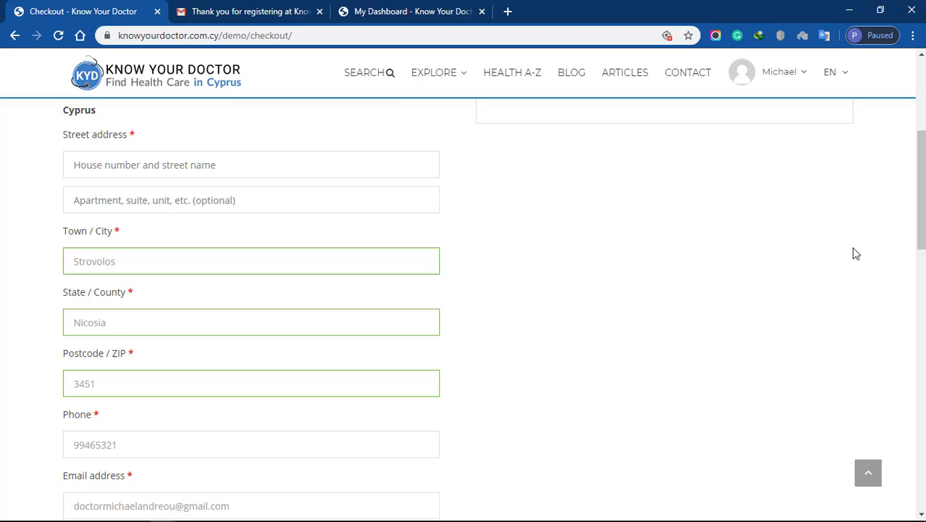
Choose Cash on delivery and place the €160.00 GOLD Profile order.
scroll(854, 252, down, 5)
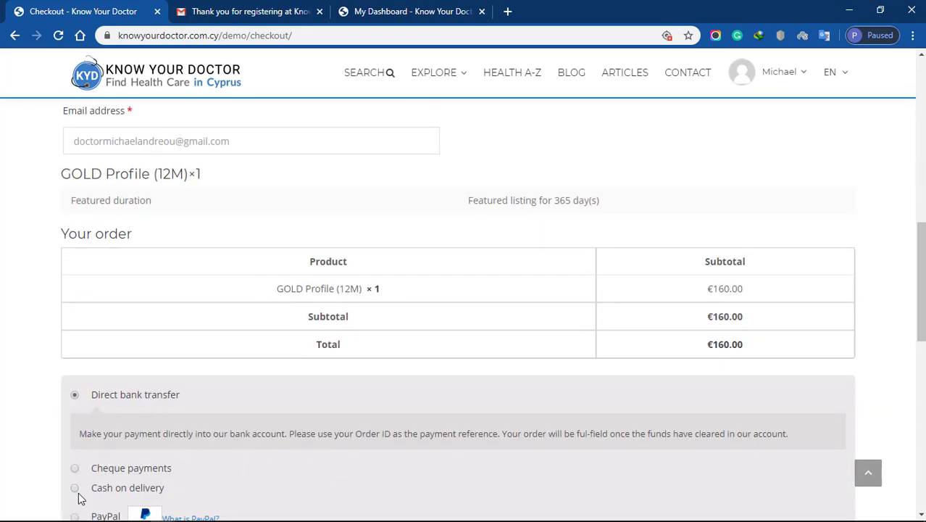
click(75, 489)
scroll(76, 492, down, 1)
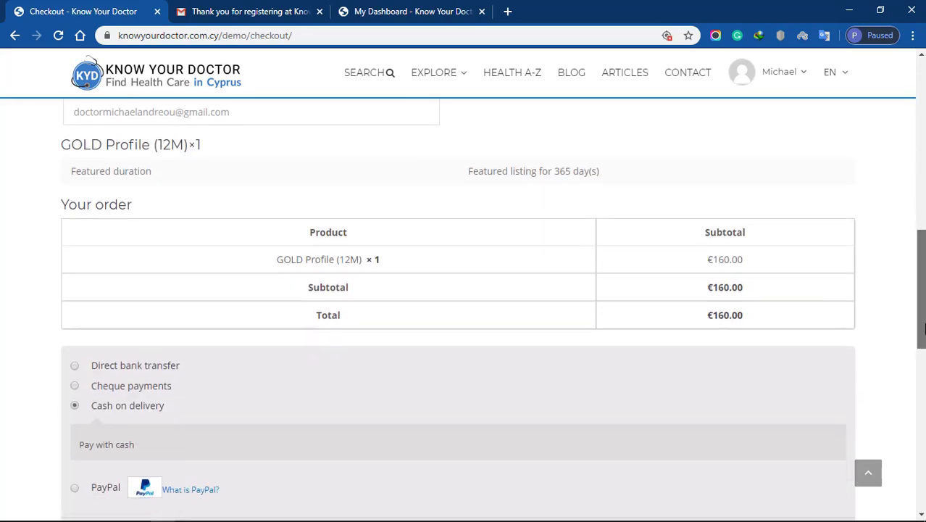
scroll(99, 451, down, 1)
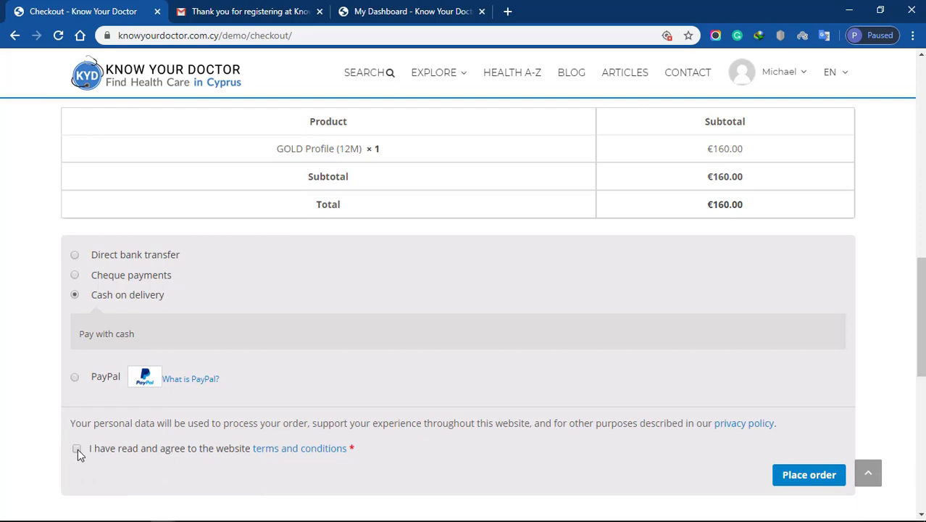
click(807, 482)
Upload Dr. Licance.pdf as the professional license and dismiss the submitted notice.
click(413, 11)
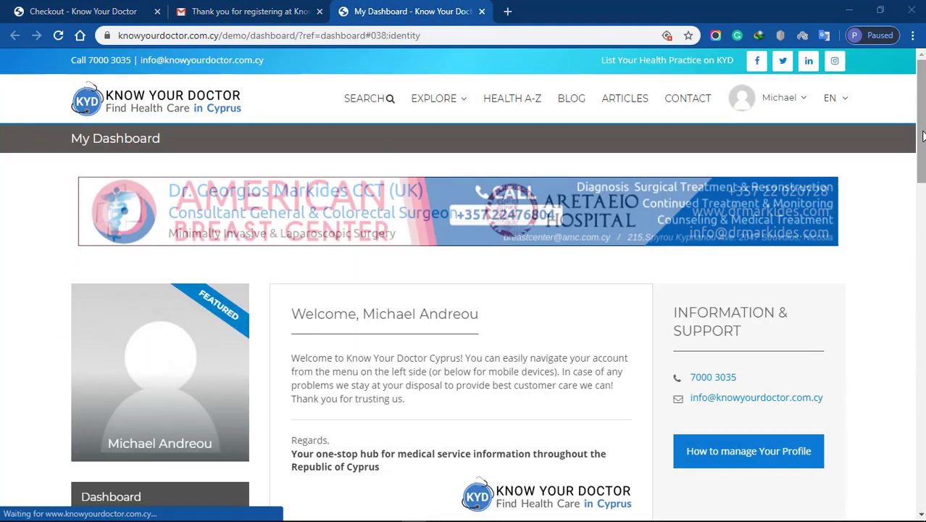
scroll(133, 208, down, 2)
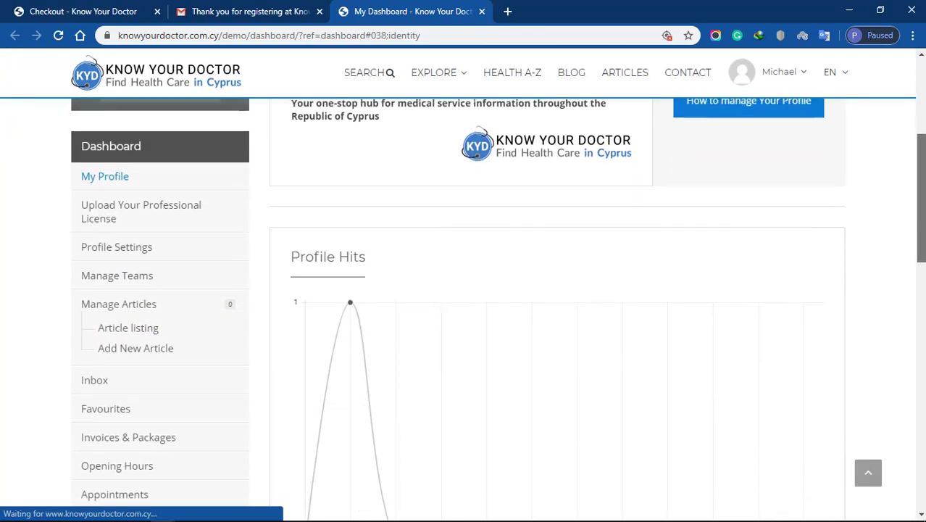
click(133, 208)
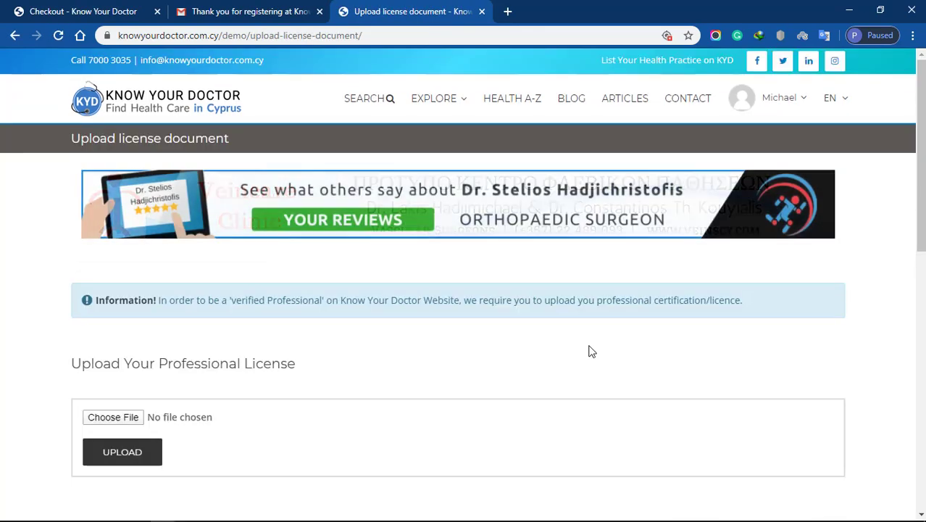
click(126, 421)
click(495, 323)
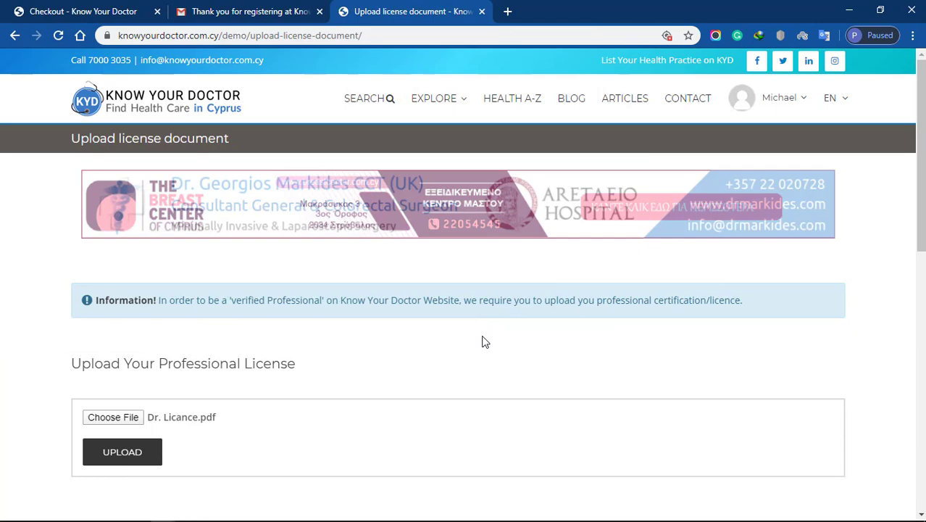
click(583, 127)
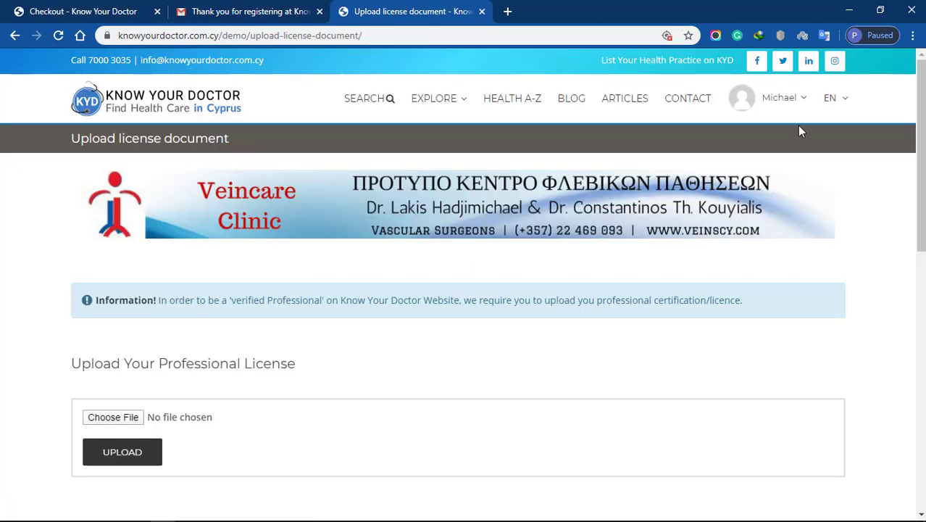
Go to Profile Settings from the dashboard sidebar.
mouse_move(767, 109)
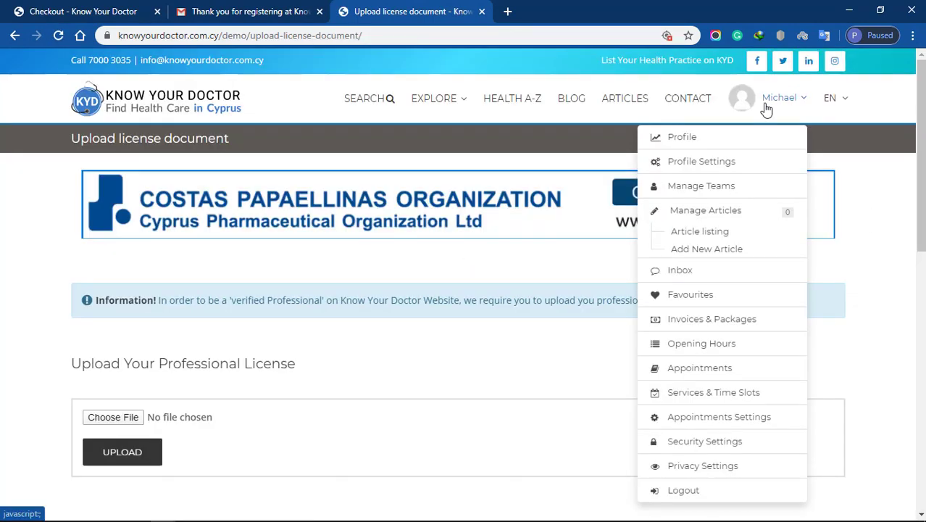
click(761, 140)
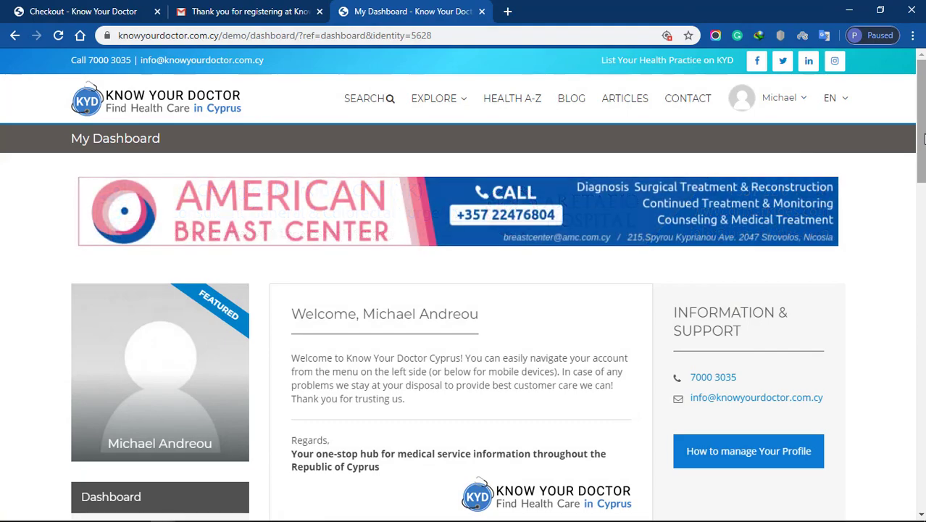
scroll(343, 265, down, 5)
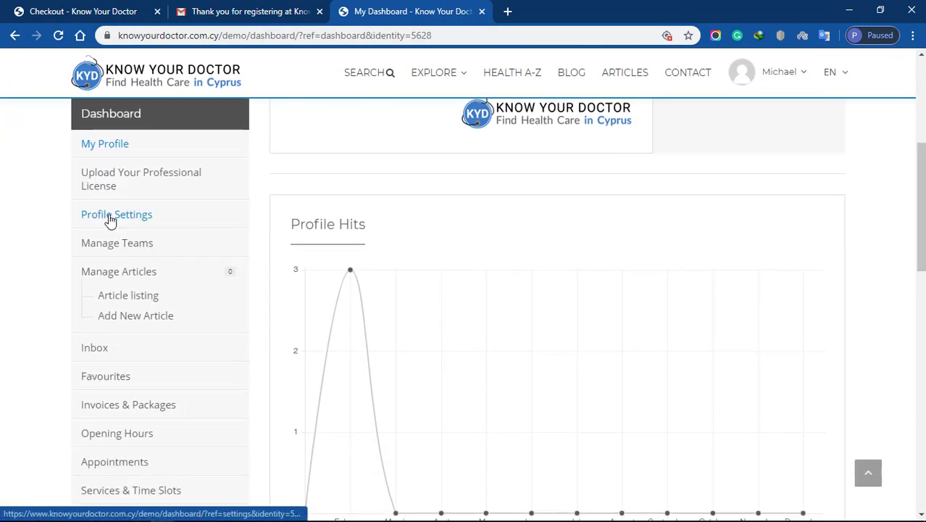
click(98, 216)
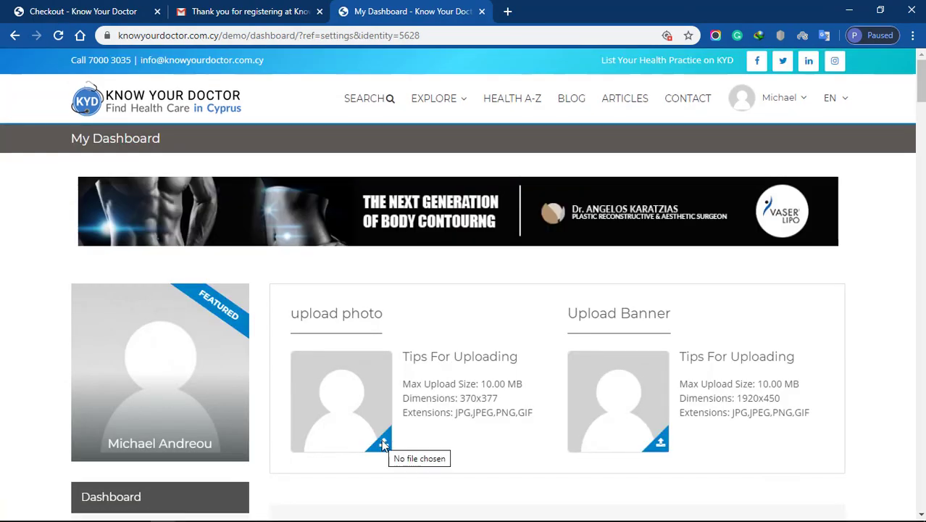
Upload the doctor's portrait as profile photo and the Cover image as banner.
click(383, 441)
click(242, 109)
click(491, 325)
click(660, 440)
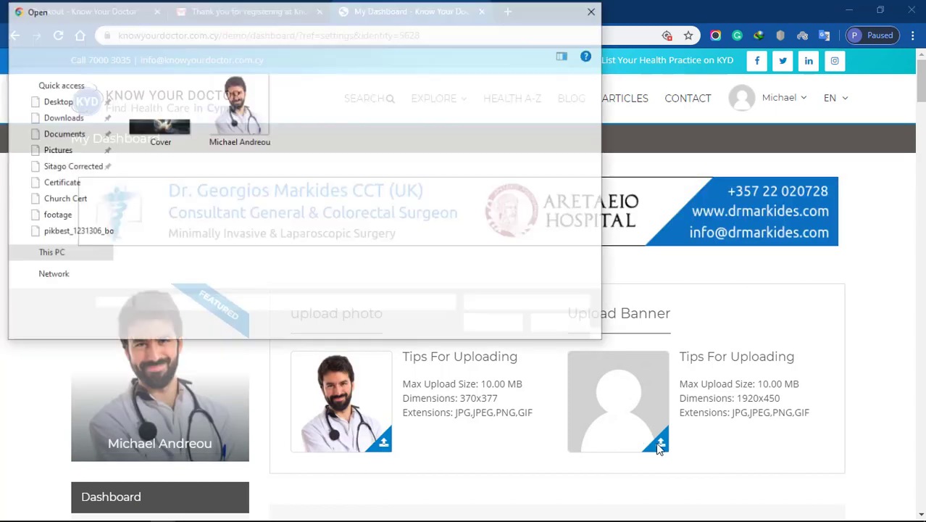
click(145, 104)
click(495, 323)
Enter the tagline 'Effective Surgery' along with the zip code and street address.
scroll(922, 96, down, 1)
scroll(737, 164, down, 5)
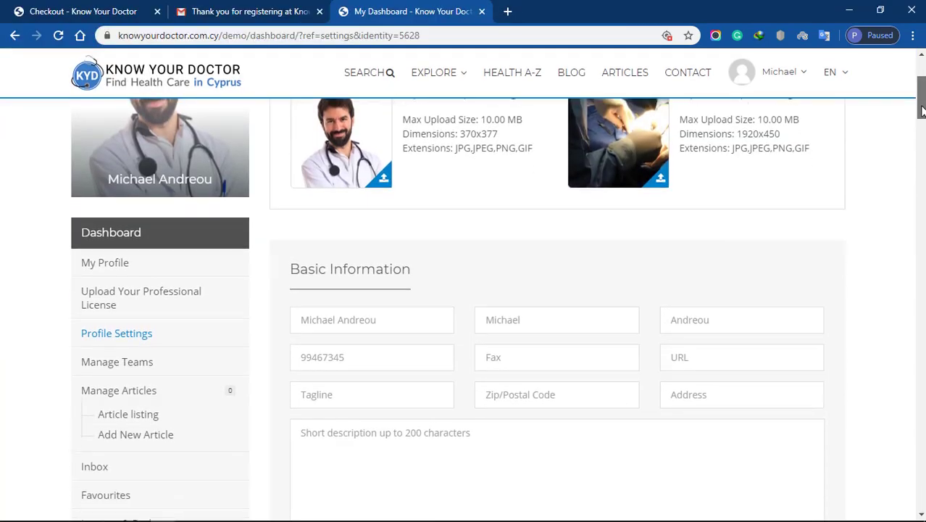
click(410, 228)
text(Effective Surgery)
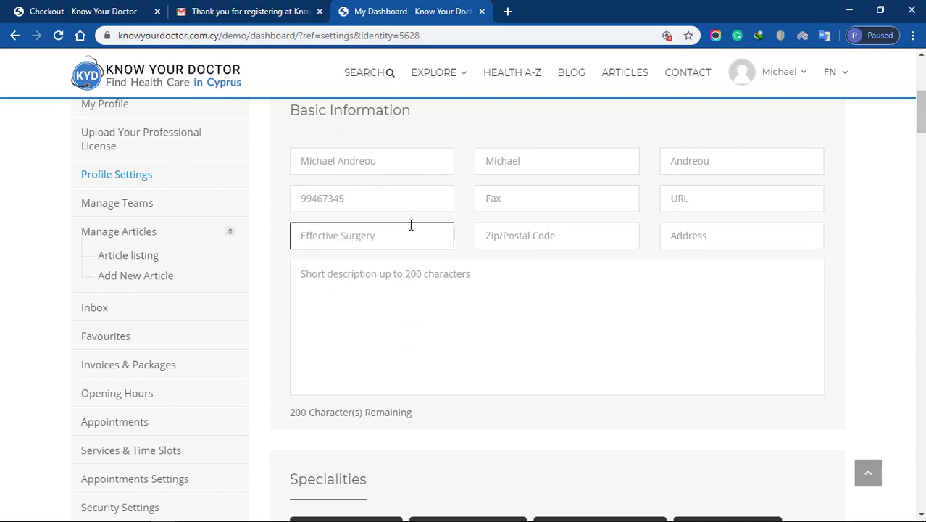
key(Tab)
text(3451)
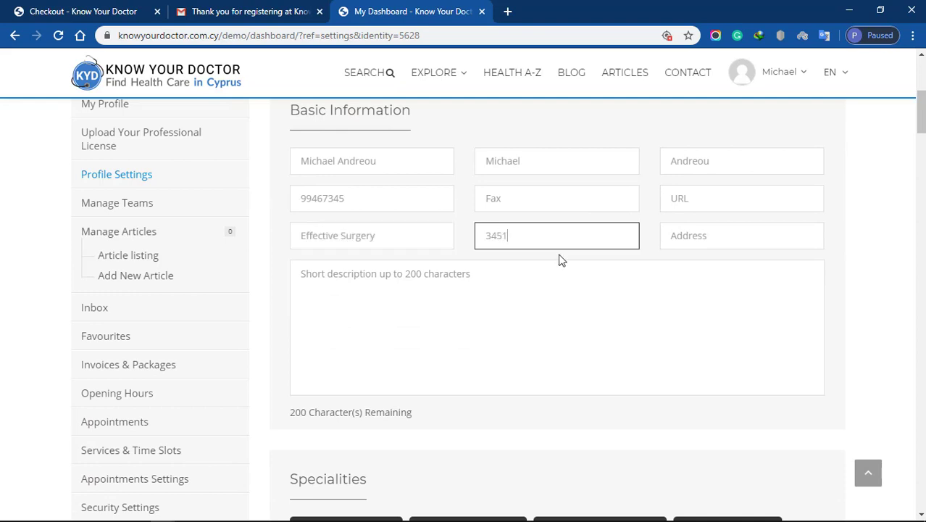
key(Tab)
text(Solomou Stree)
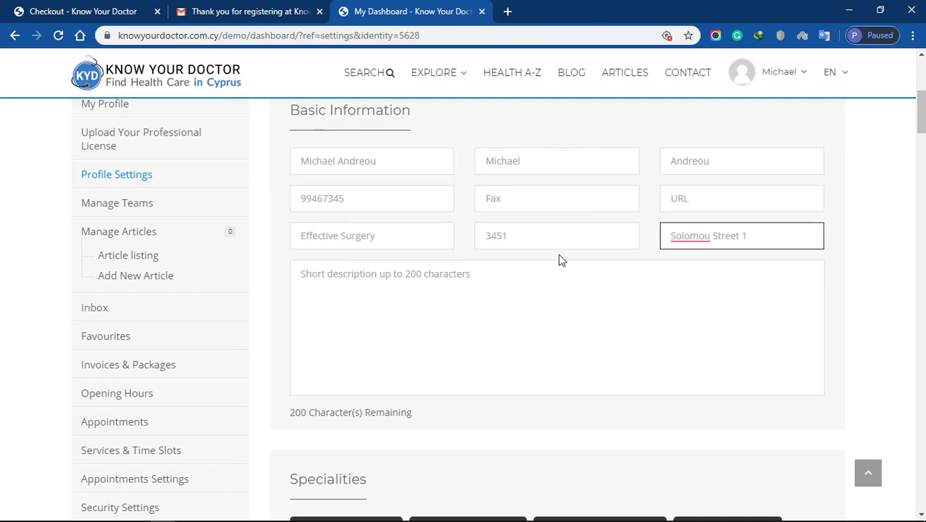
scroll(559, 259, down, 5)
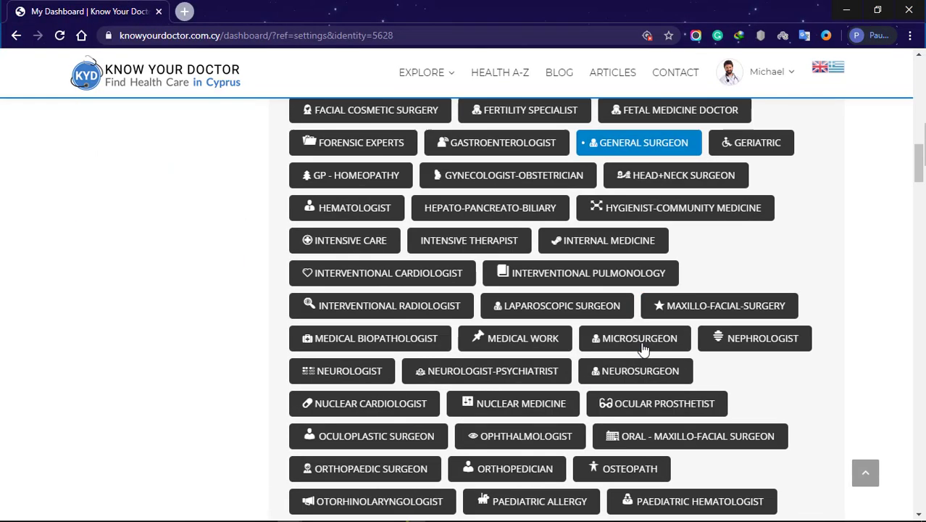
scroll(642, 348, down, 8)
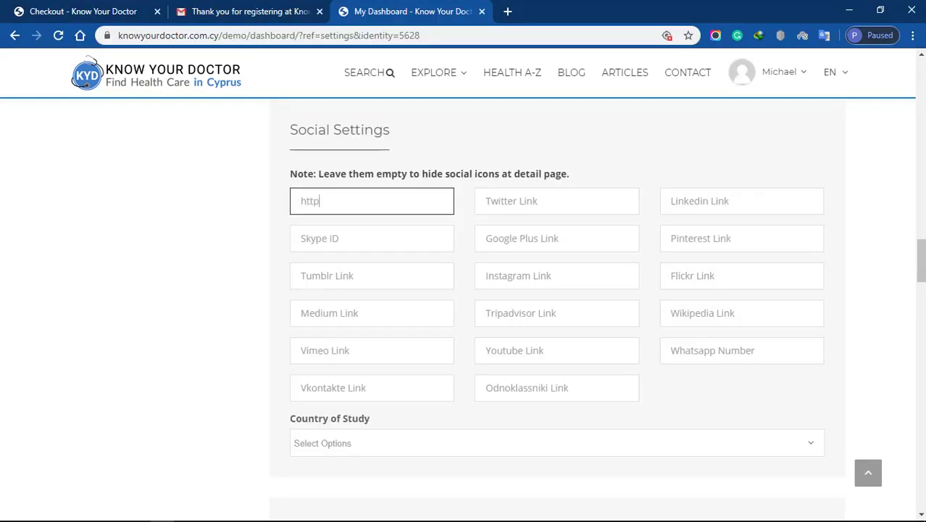
Enter the doctor's Facebook, Twitter and LinkedIn profile URLs.
text(https://www.facebook.com/drmi)
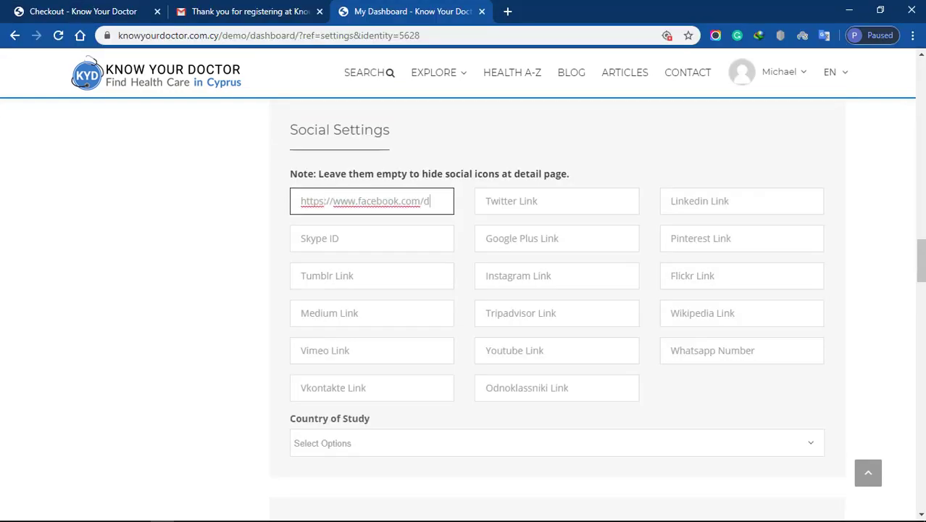
key(Tab)
text(https://www.twitter)
text(.com/drandreau)
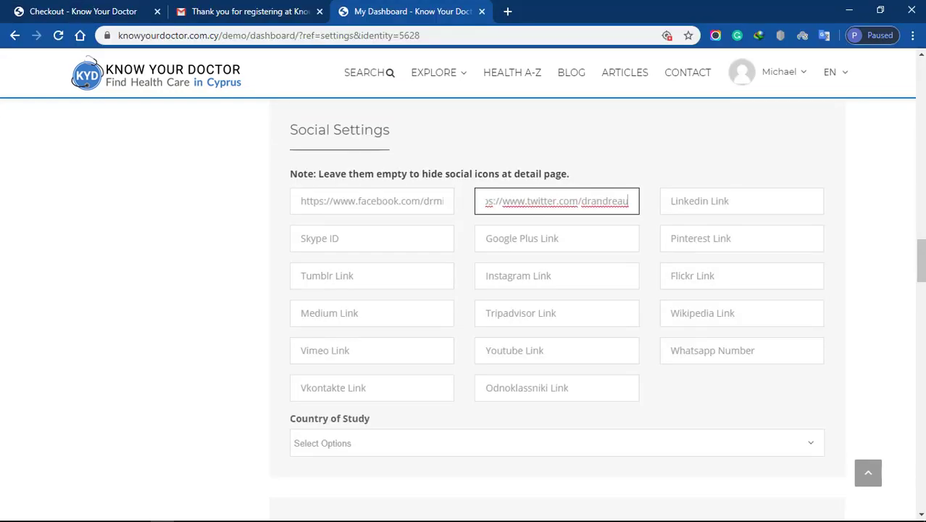
key(Tab)
text(https://www.linkedin.com/drandreau)
Set the Country of Study to United Kingdom.
click(811, 449)
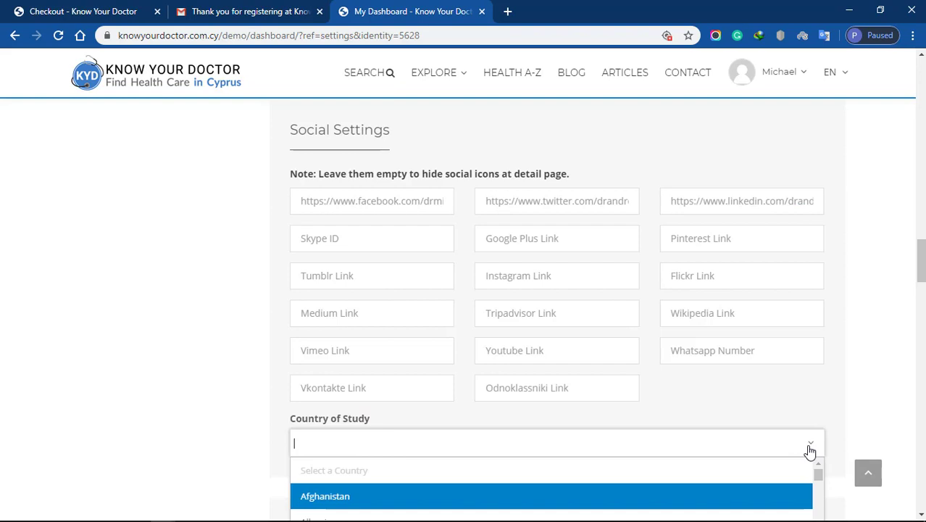
text(united ki)
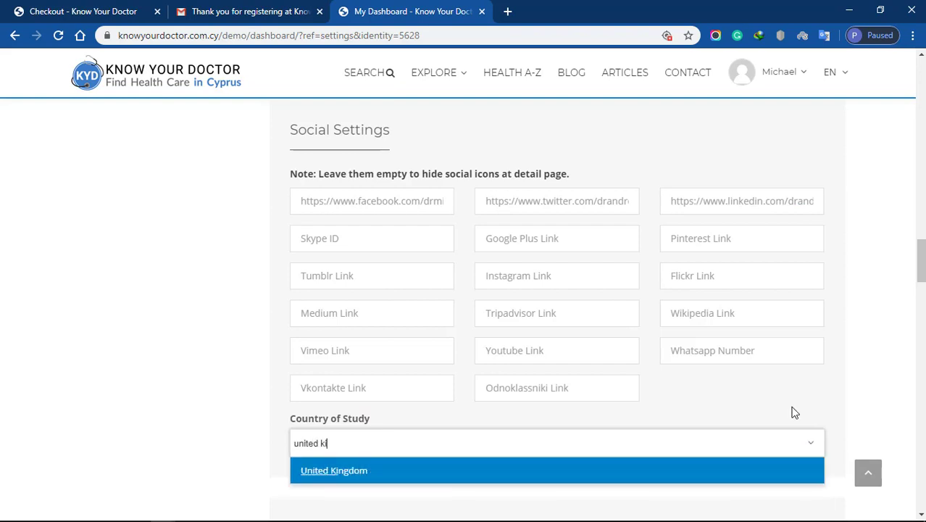
click(325, 476)
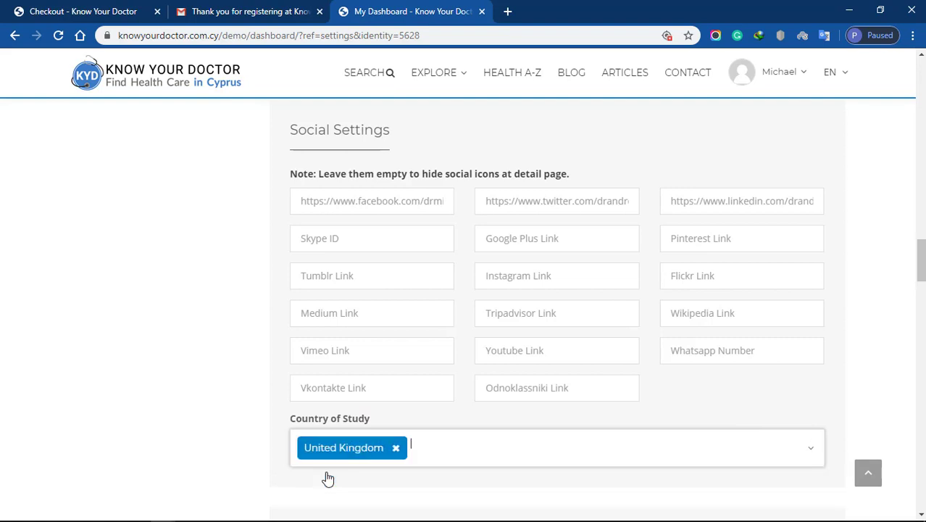
drag(921, 261, 922, 297)
Add the award 'Annual Surgical Audit Presentation' dated 27-02-2013 with its thesis description.
click(811, 255)
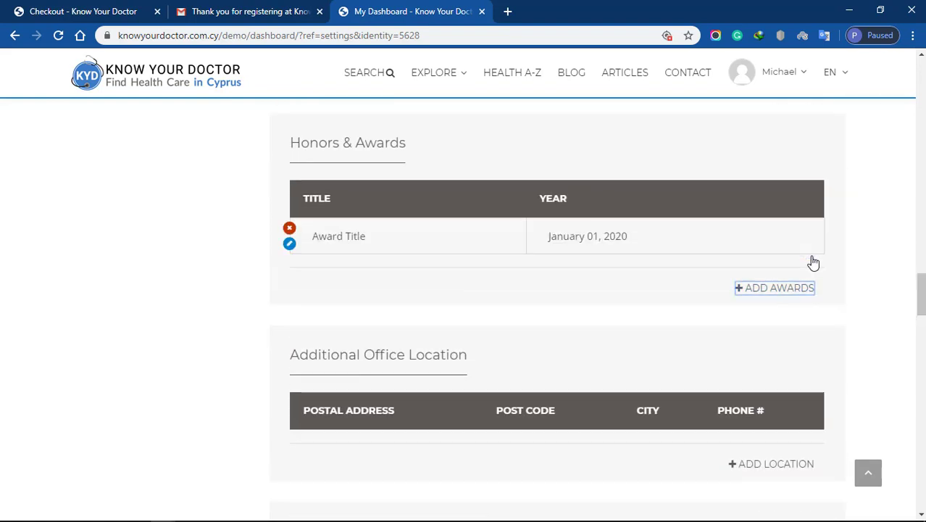
click(289, 245)
click(342, 279)
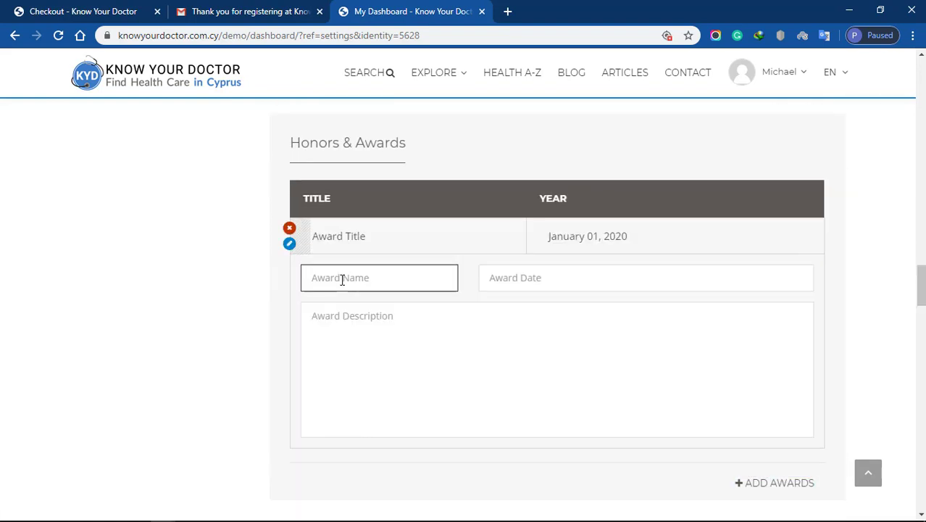
text(Annual Surgical Audit Presentation)
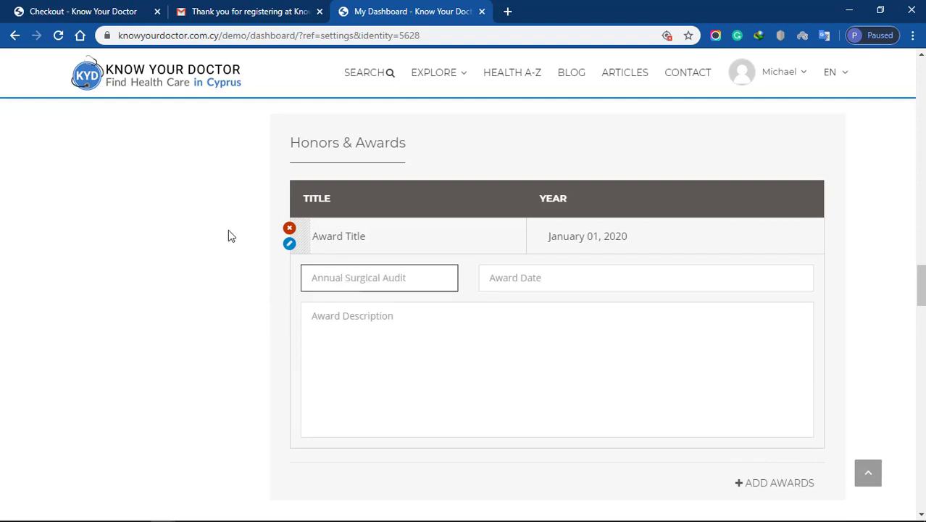
key(Tab)
text(27-02-2013)
click(557, 326)
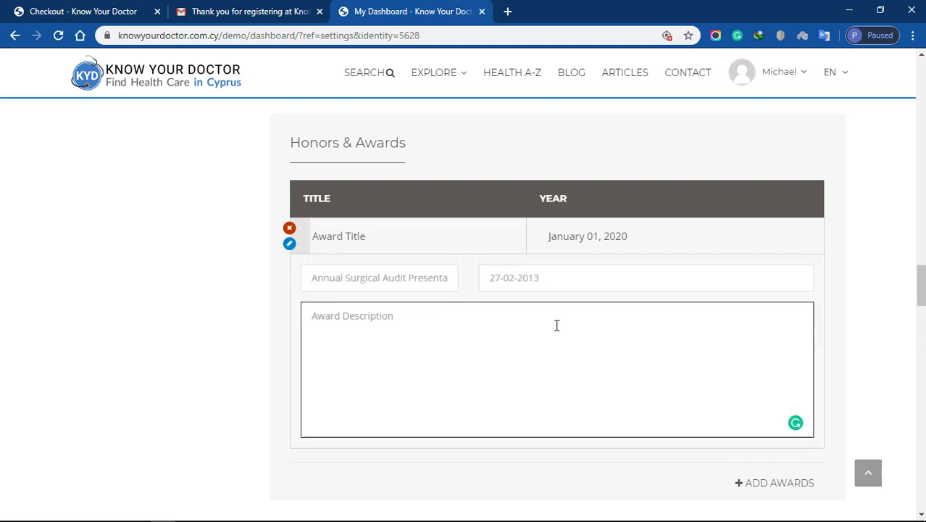
text(Thesis: Dynamic Sentinel Lymph)
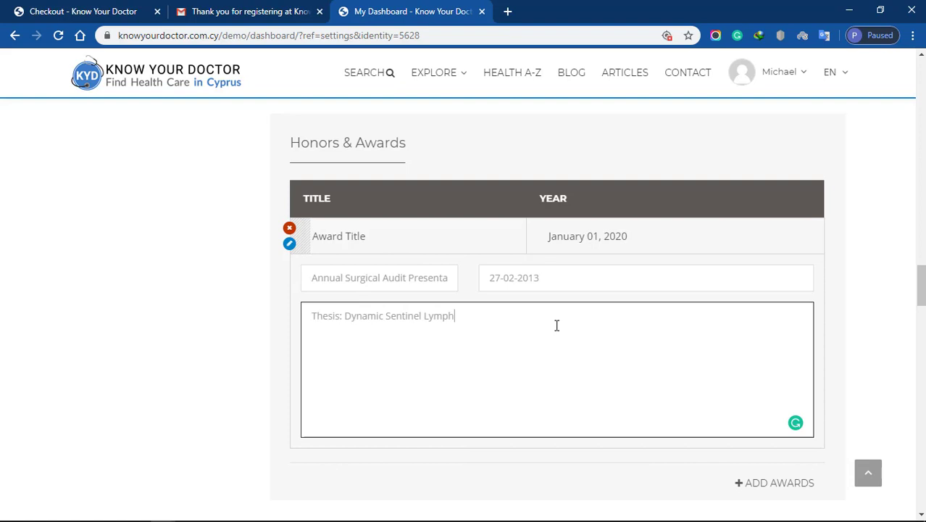
text( Node Biopsy in penile carcinoma)
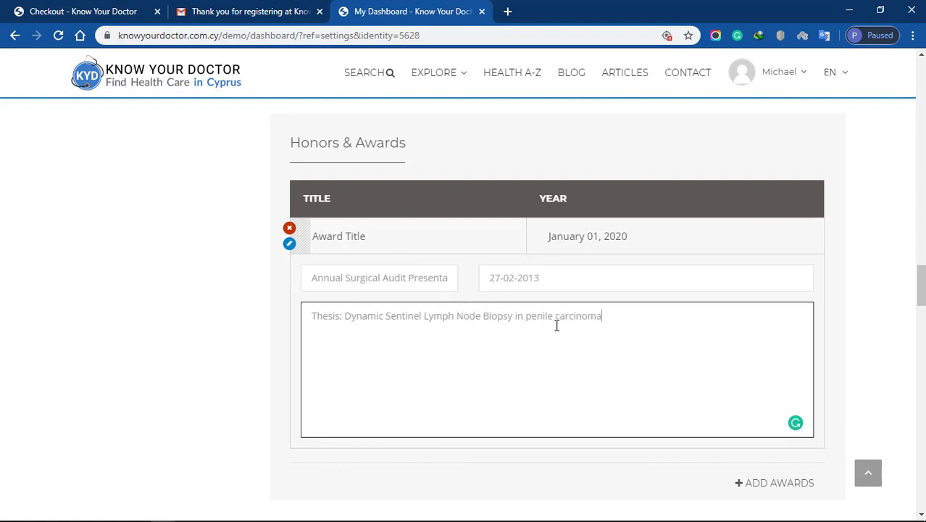
scroll(555, 324, down, 5)
Add an office at Makariou, 4567 Lomassol with its phone number, and associate clinic 2bBeautiful Plastic Cosmetic Surgery.
click(771, 243)
text(Makariou)
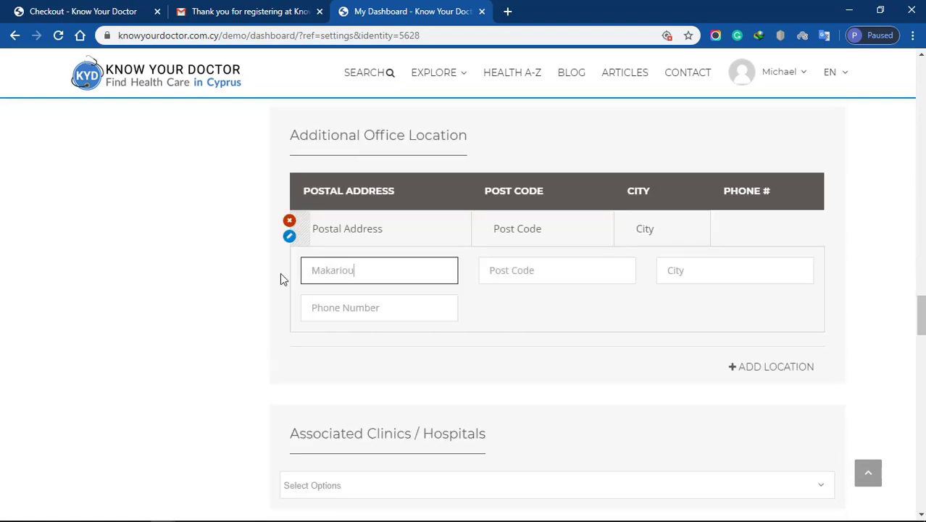
key(Tab)
text(4567)
key(Tab)
text(Lomassol)
key(Tab)
text(7864)
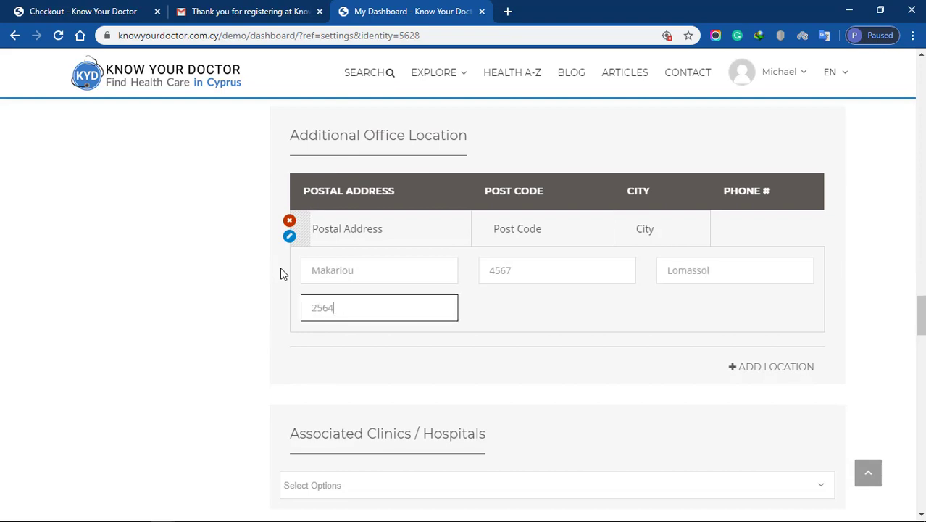
text(53654)
scroll(280, 273, down, 4)
click(827, 203)
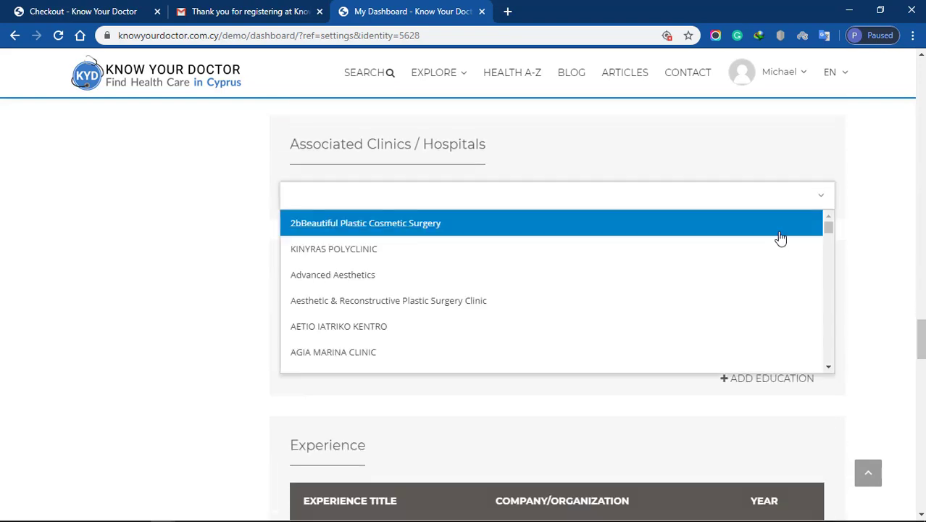
click(775, 230)
Add a Doctor of Science entry at University of Manchester, 01-09-1990 to 19-06-1998, described as PHD, MSC.
click(783, 390)
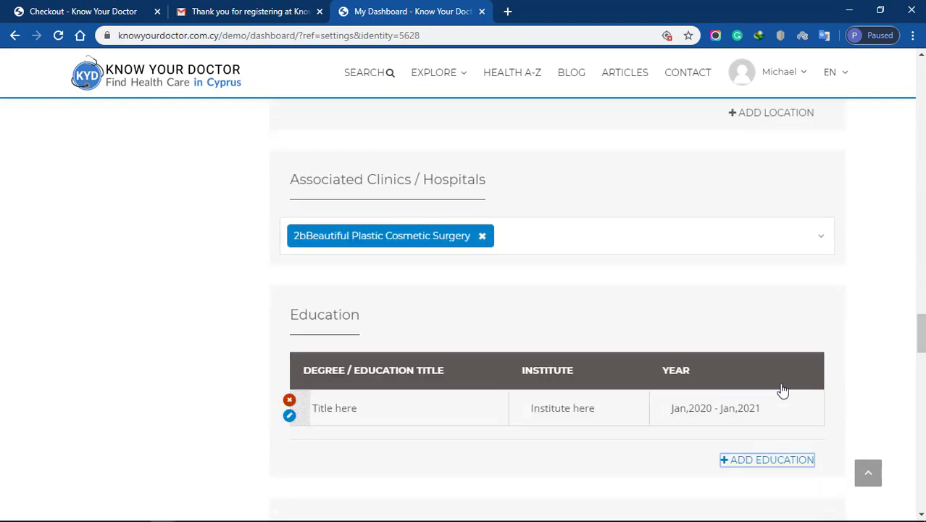
text(Doctor)
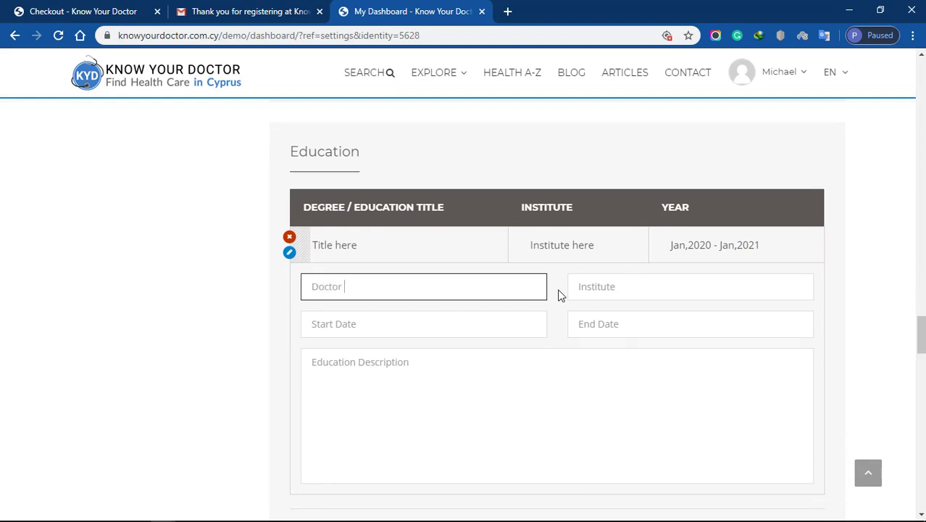
text( of Science)
key(Tab)
text(Uni)
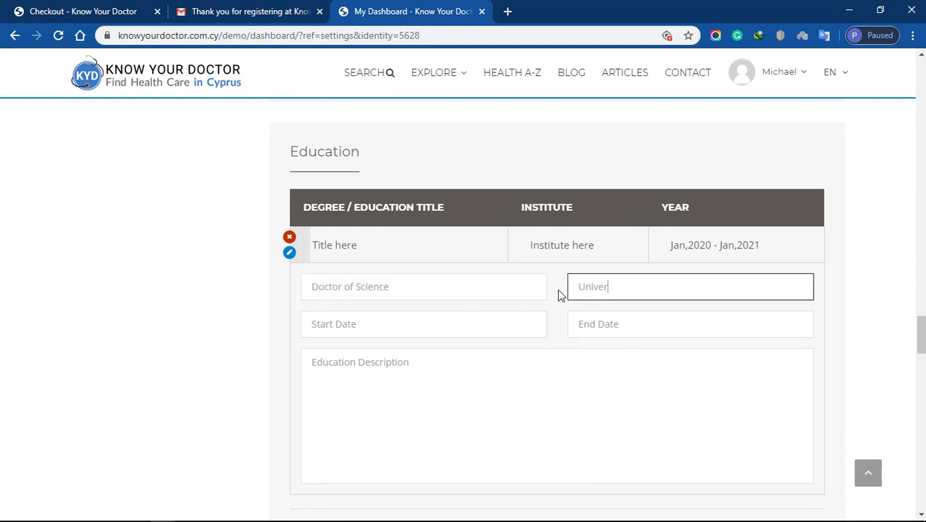
text(versity of Manchester)
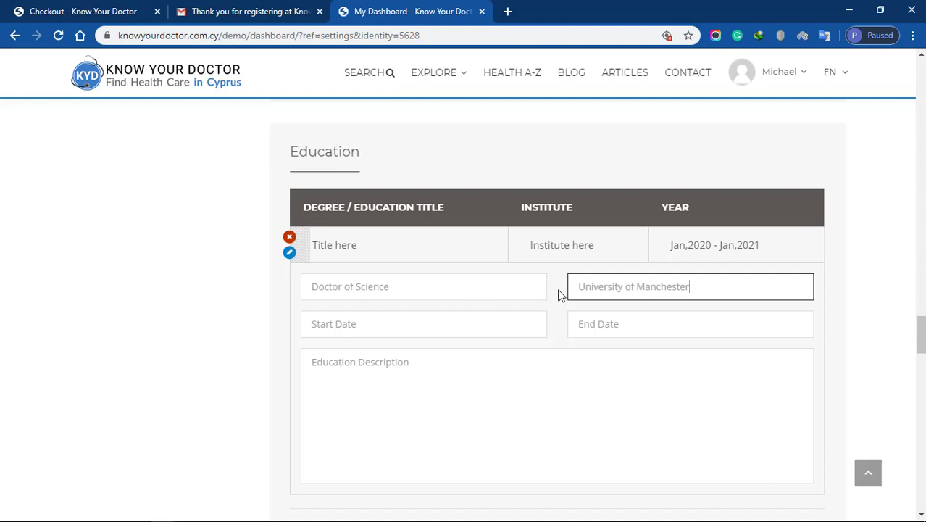
click(439, 324)
text(01-09-19902)
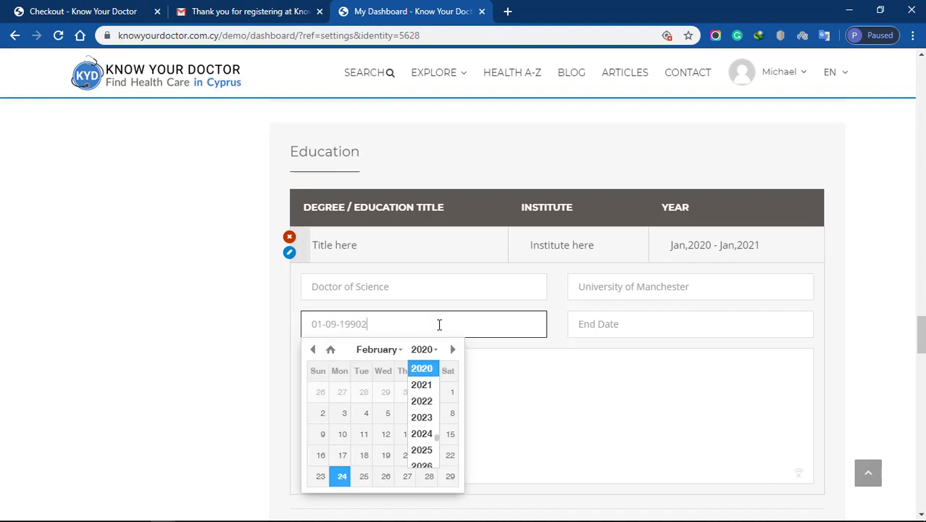
key(Tab)
text(19-06-1998)
key(Tab)
text(PHD, MSC)
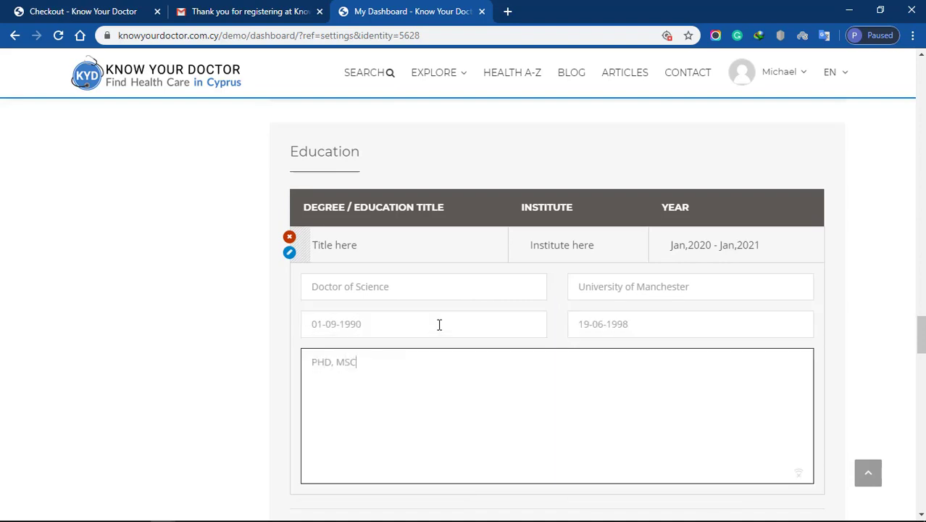
text( General Surgery)
scroll(439, 324, down, 6)
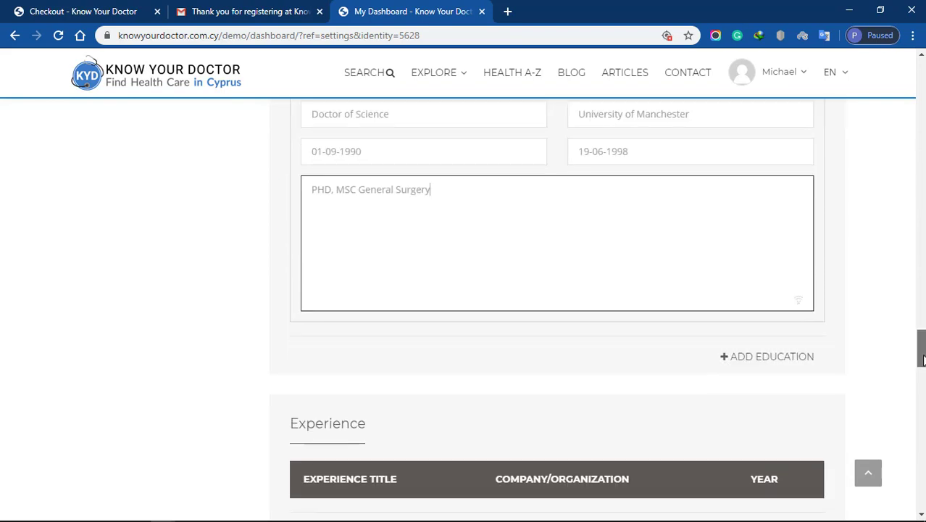
Add experience 'Fixed Term Specialty Training in Urology' at Hospital in Cambridge starting 01-03-2012.
click(792, 273)
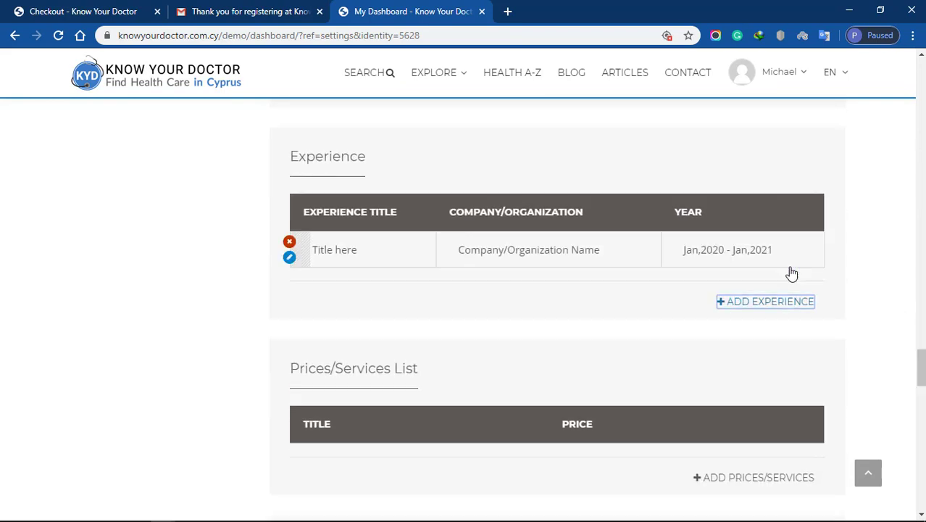
click(289, 257)
click(437, 290)
text(Fixed Term)
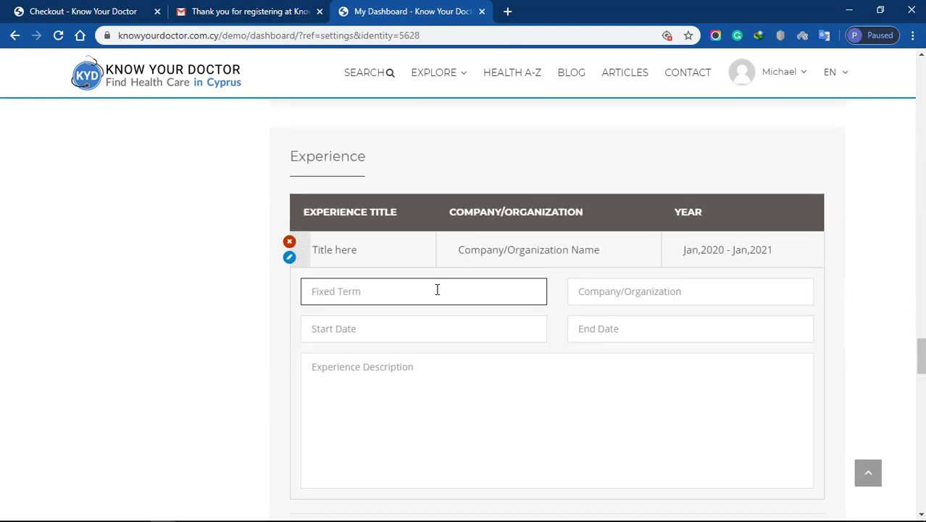
text( Specialty Training in Urology)
key(Tab)
text(Hospital in Cambridge)
key(Tab)
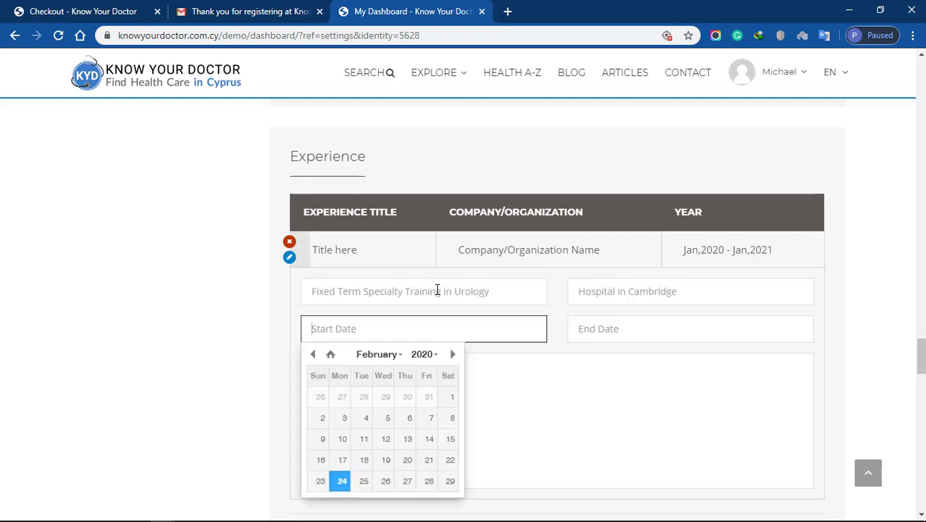
text(01-03-2012)
key(Tab)
text(04-02)
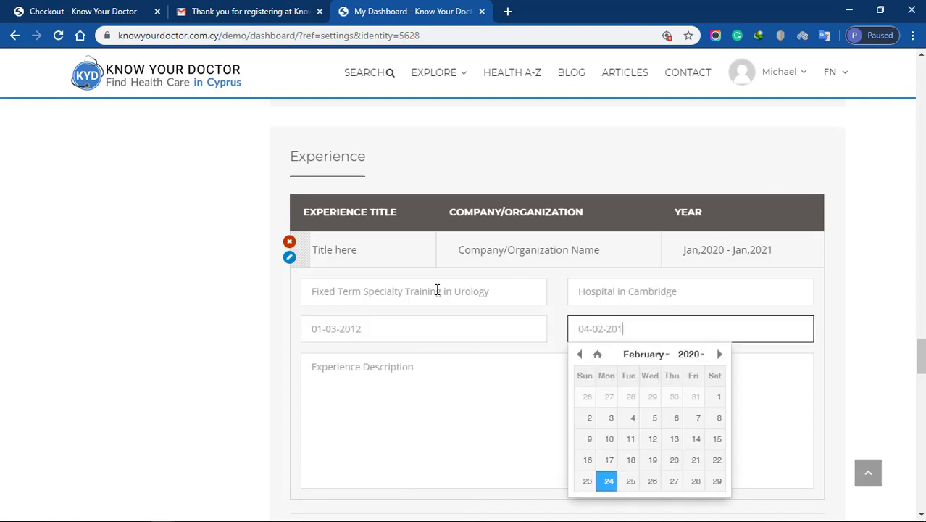
scroll(437, 291, down, 6)
Add a prices/services row and set the spoken languages to Greek (Modern), English and German.
click(787, 255)
click(289, 239)
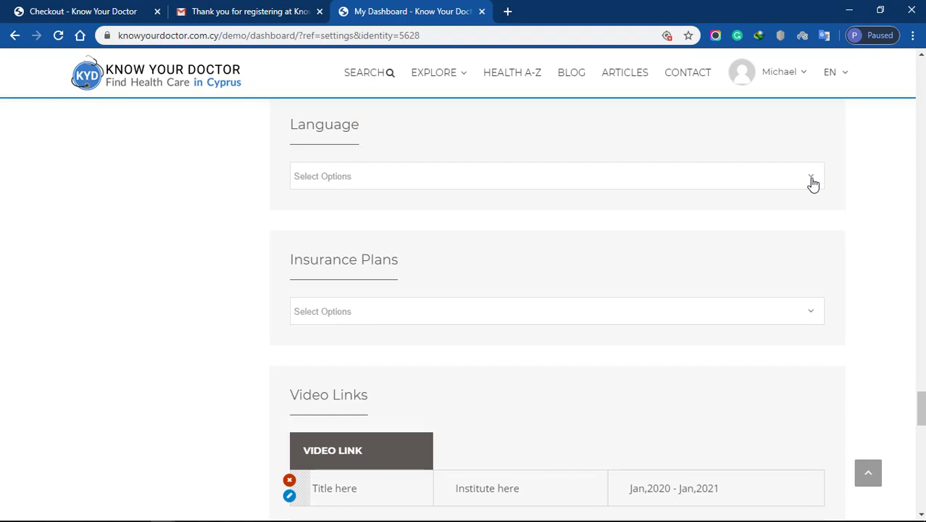
click(812, 182)
text(gree)
click(420, 203)
text(eng)
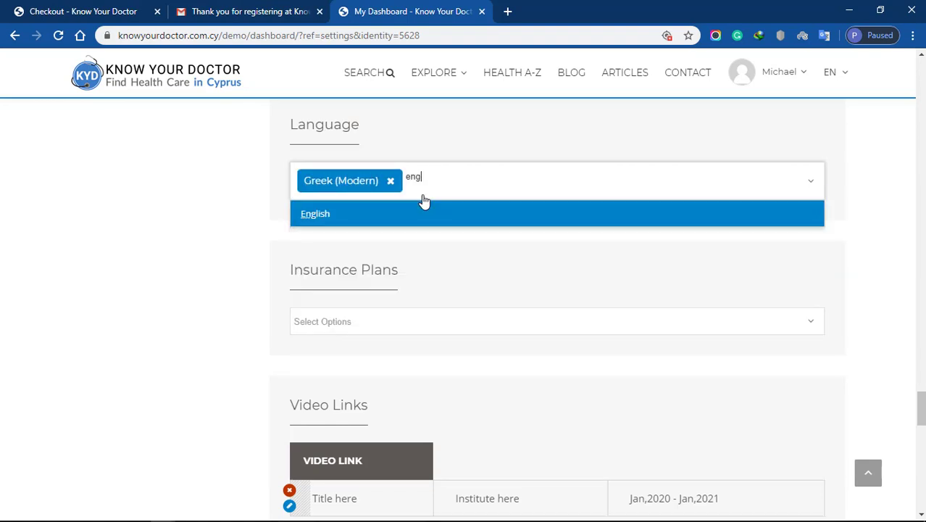
click(325, 213)
text(ger)
click(328, 210)
click(383, 323)
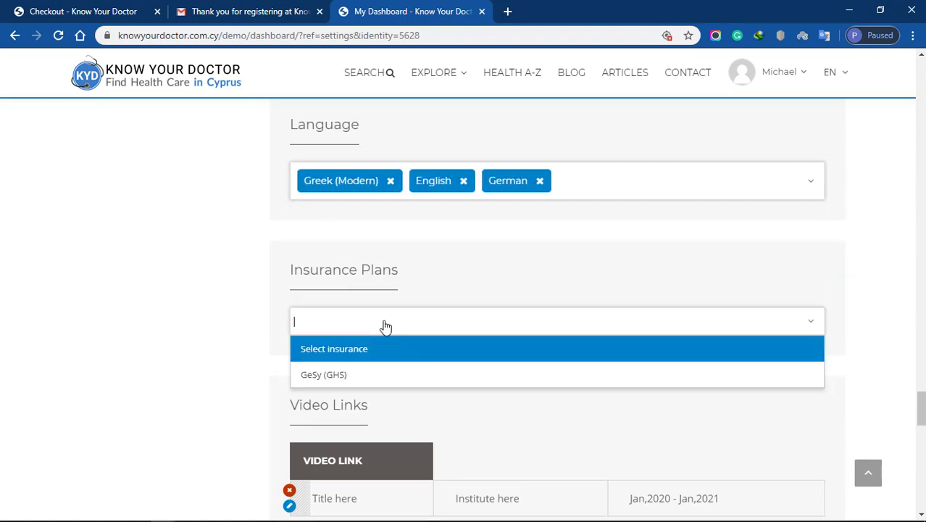
click(347, 374)
scroll(922, 408, down, 3)
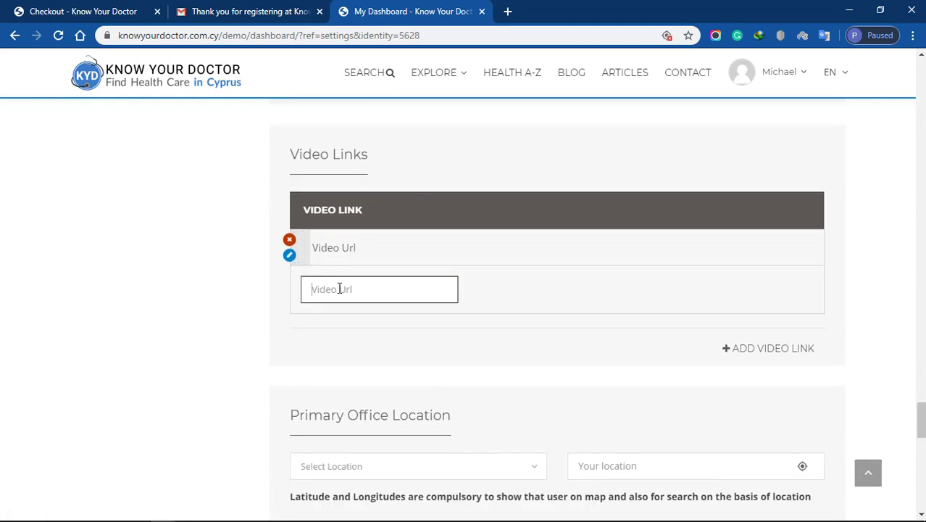
text(https://www.youtube.com/watch?v)
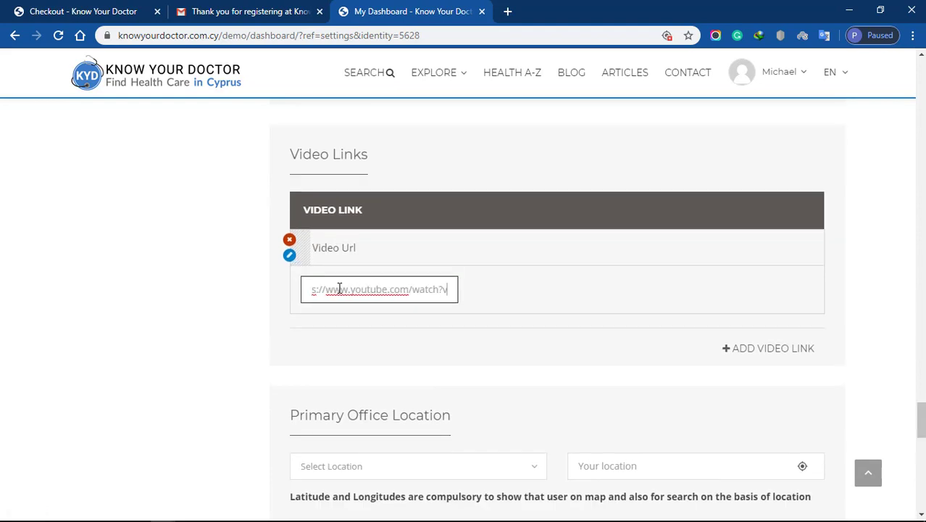
text(=b8tc-CBt)
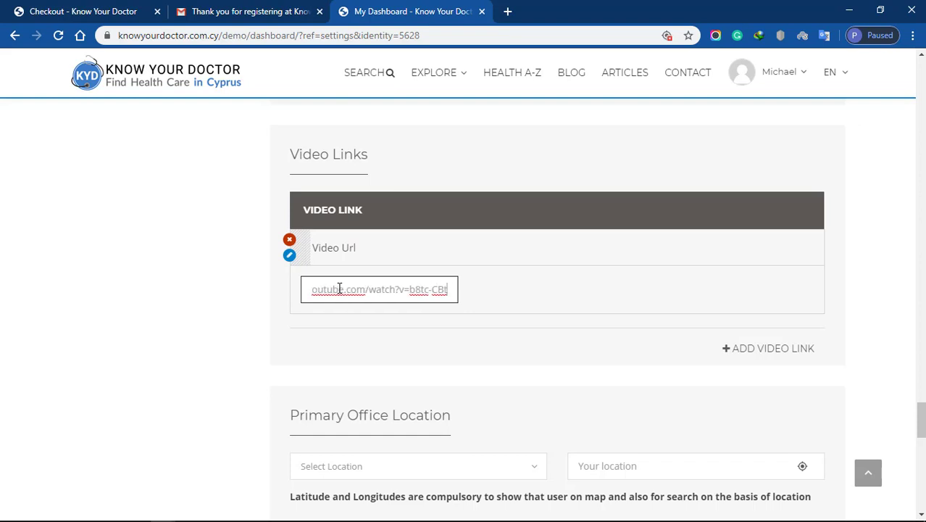
text(Zlg)
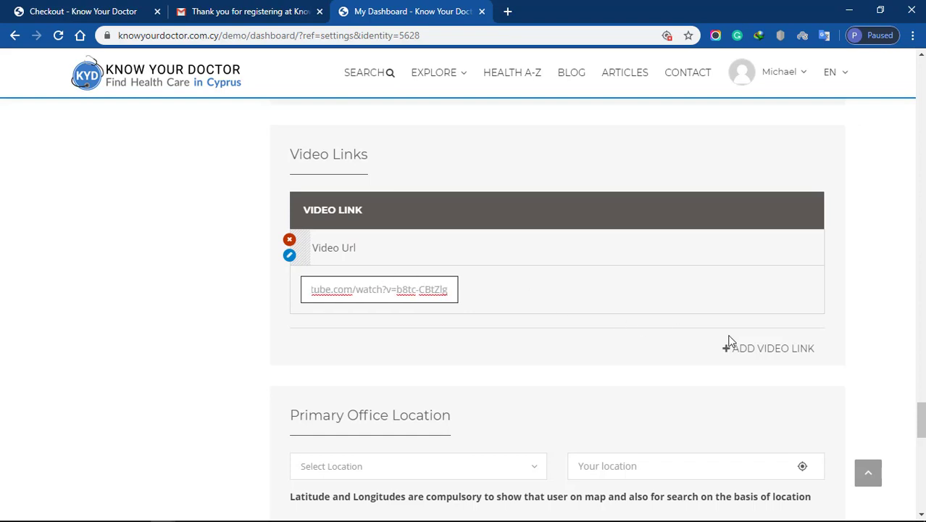
scroll(893, 228, down, 4)
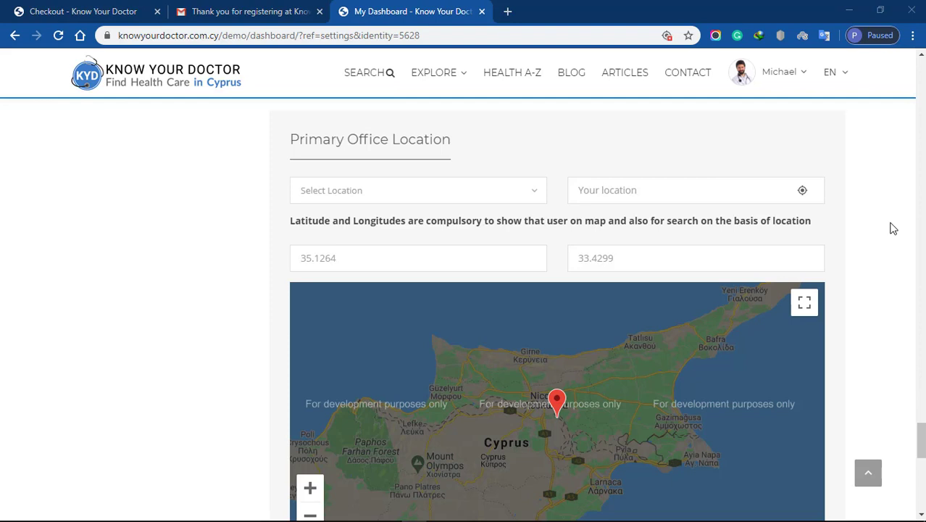
Set the primary office to Limassol, Makariou Avenue, nudge the map pin, and save with UPDATE.
click(529, 195)
click(424, 337)
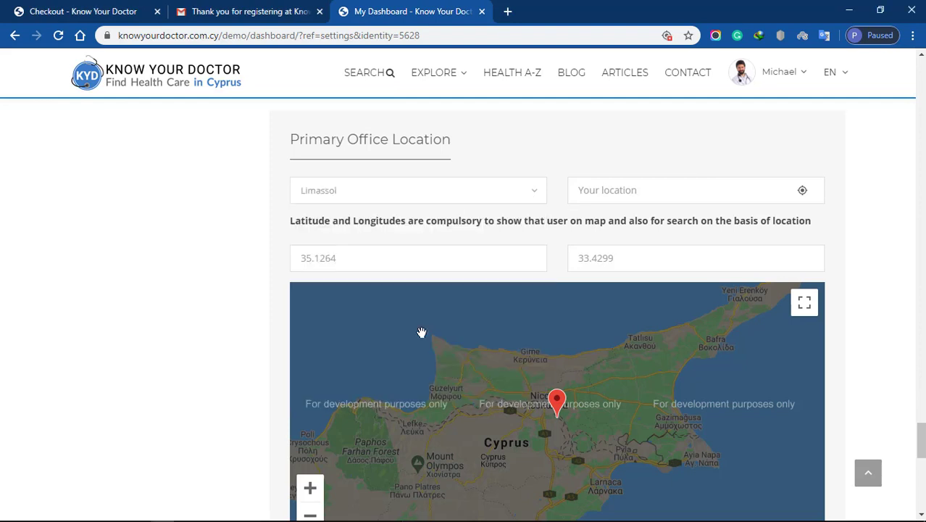
click(709, 189)
text(Makariou Avenue)
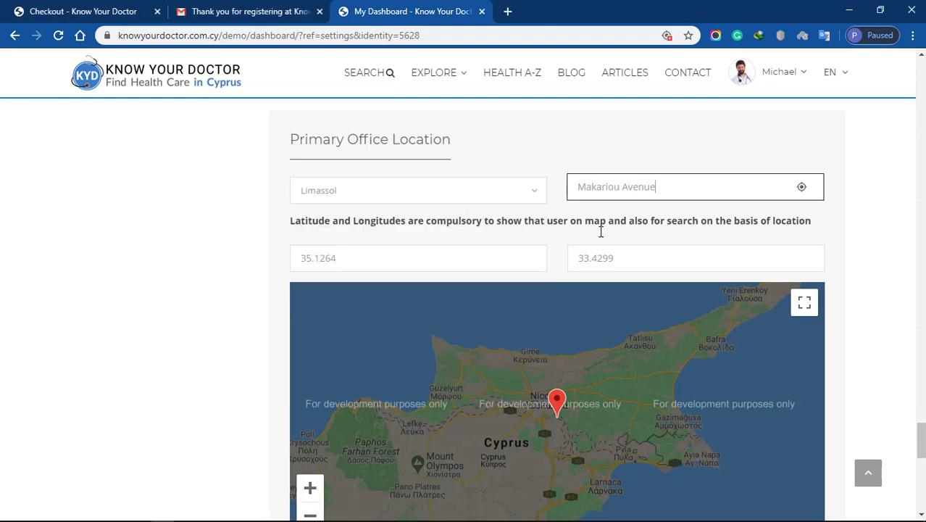
click(600, 232)
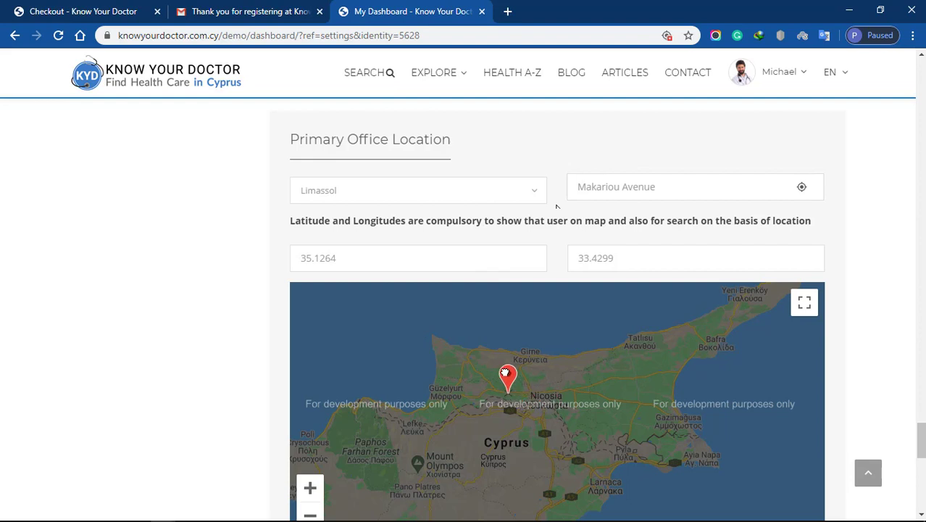
drag(505, 372, 501, 367)
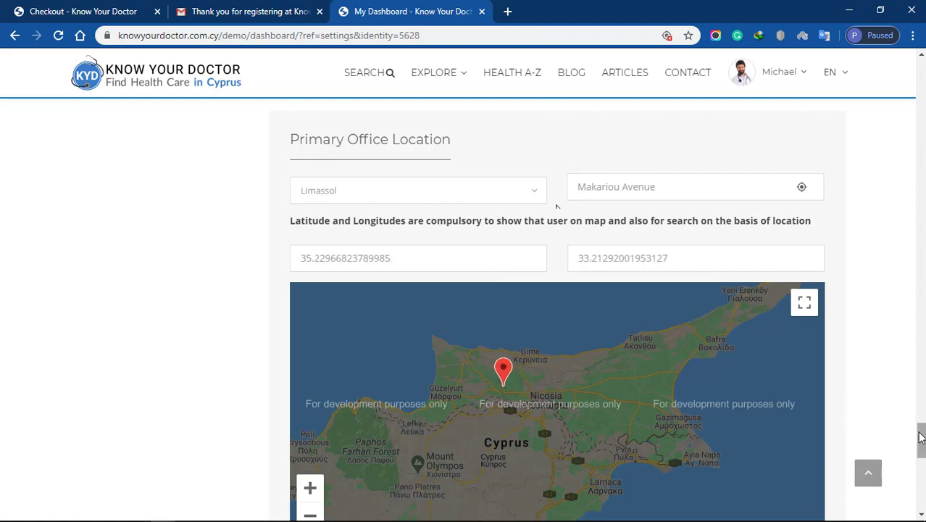
scroll(917, 439, down, 2)
click(324, 459)
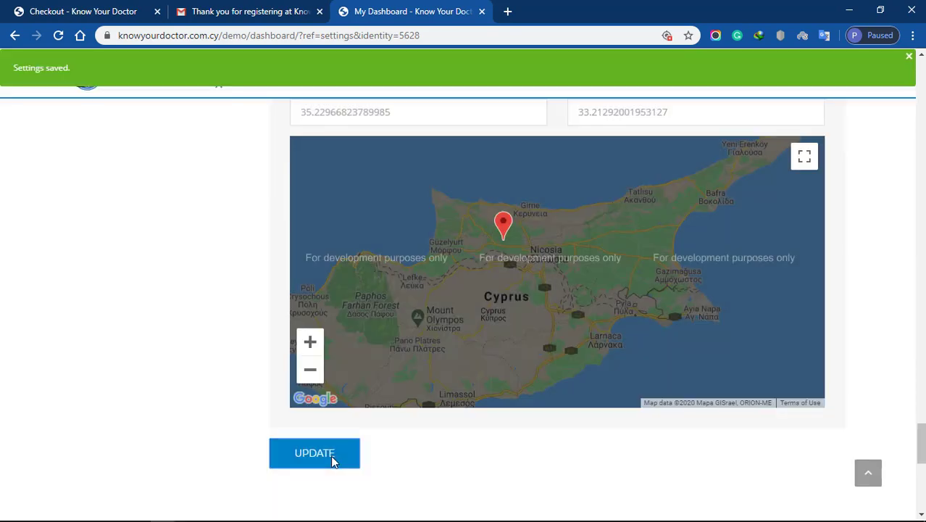
On the Manage Teams page, search for a colleague by e-mail address and add them with Add Now.
click(868, 474)
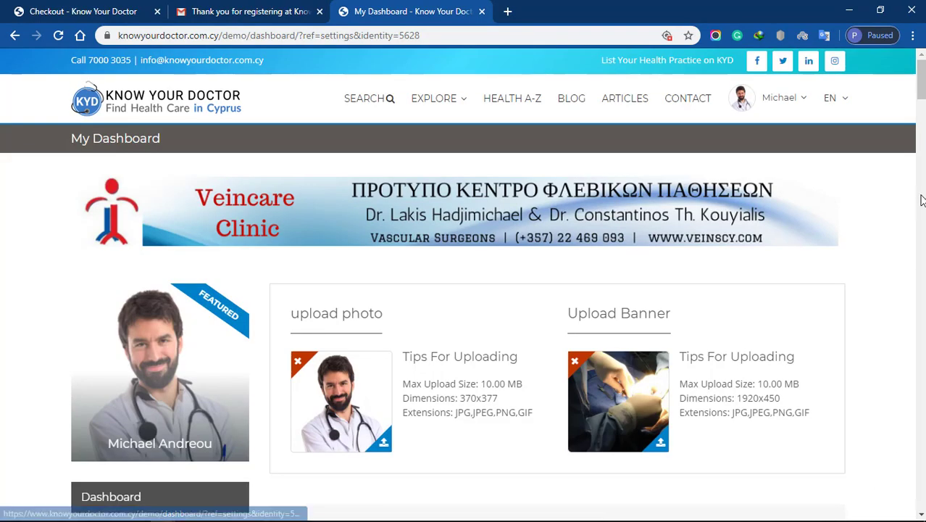
mouse_move(919, 85)
mouse_down()
mouse_move(919, 124)
mouse_move(919, 103)
mouse_up()
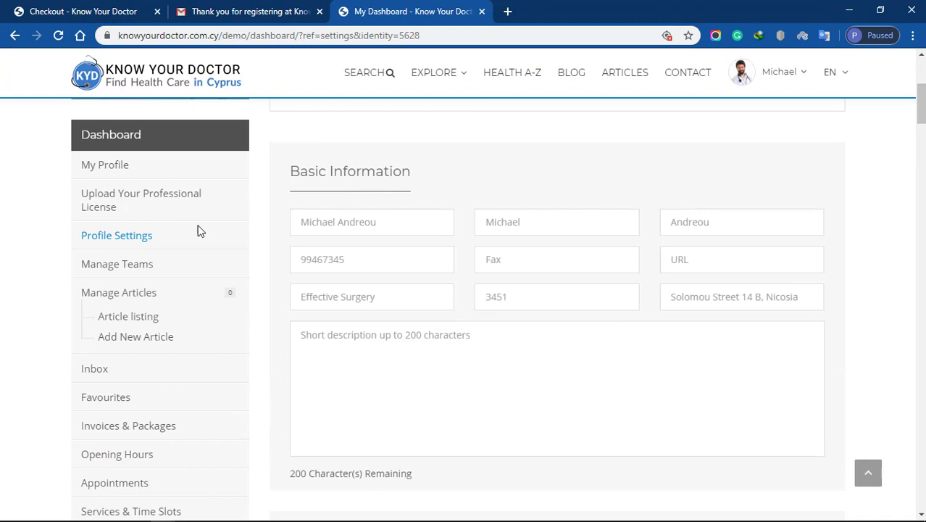
click(100, 265)
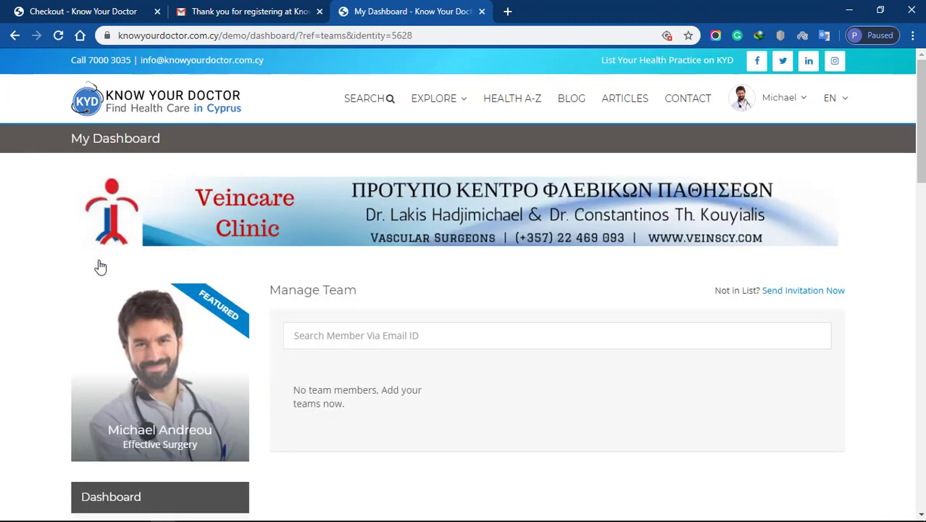
click(564, 341)
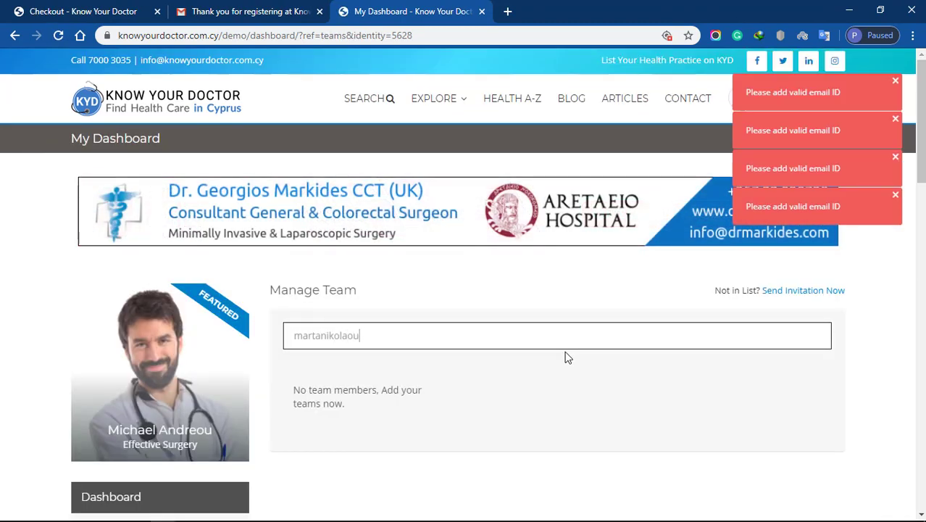
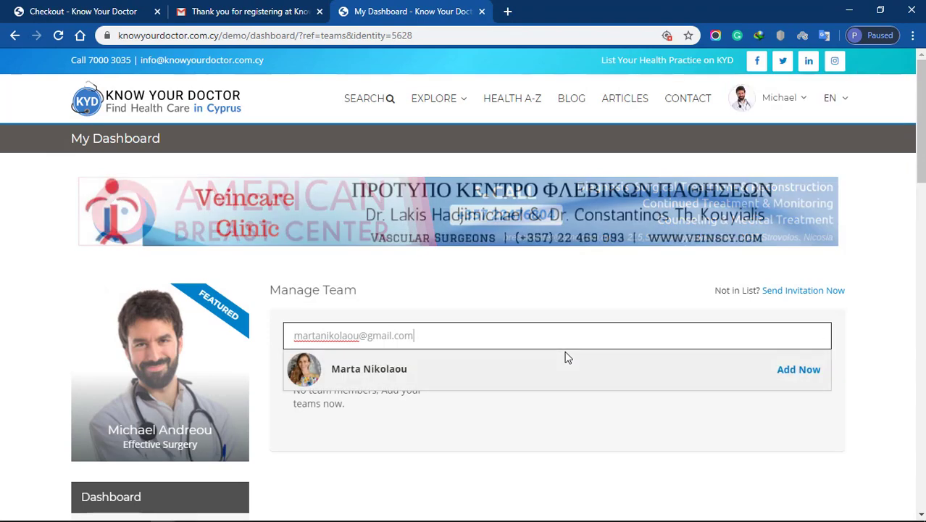
click(803, 369)
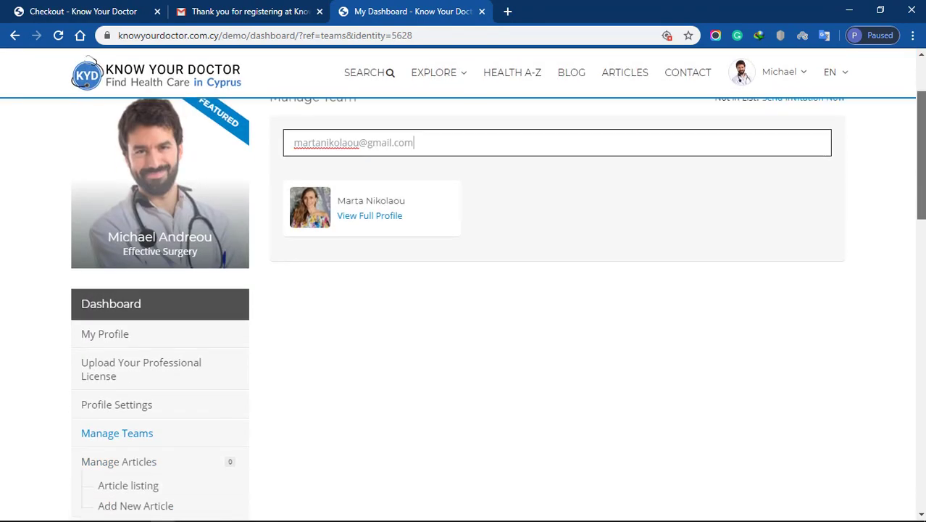
scroll(744, 78, down, 2)
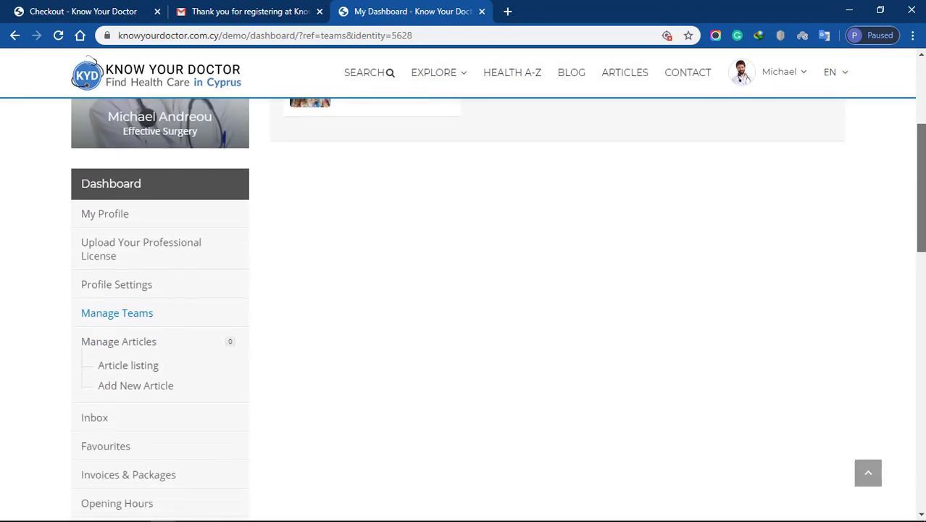
Start a new article titled 'Title he' and select the sample body text.
click(130, 390)
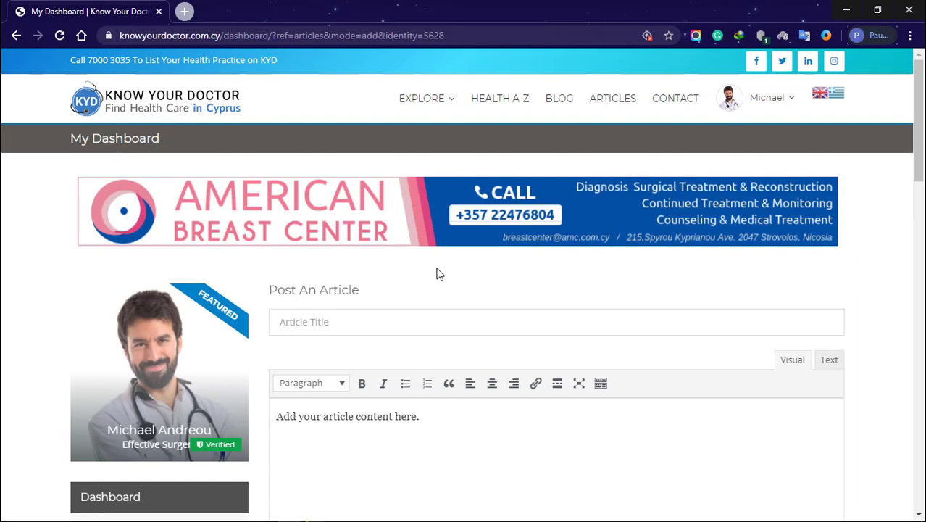
click(436, 318)
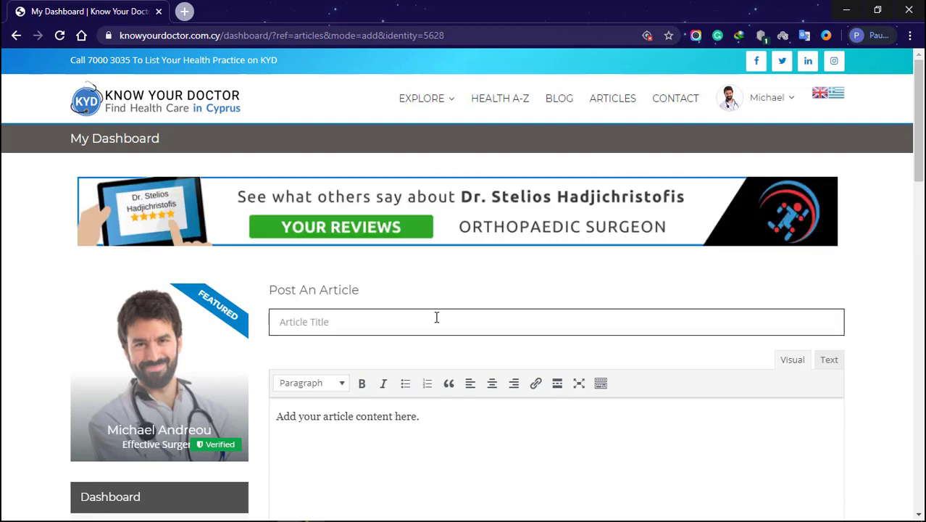
text(Title he)
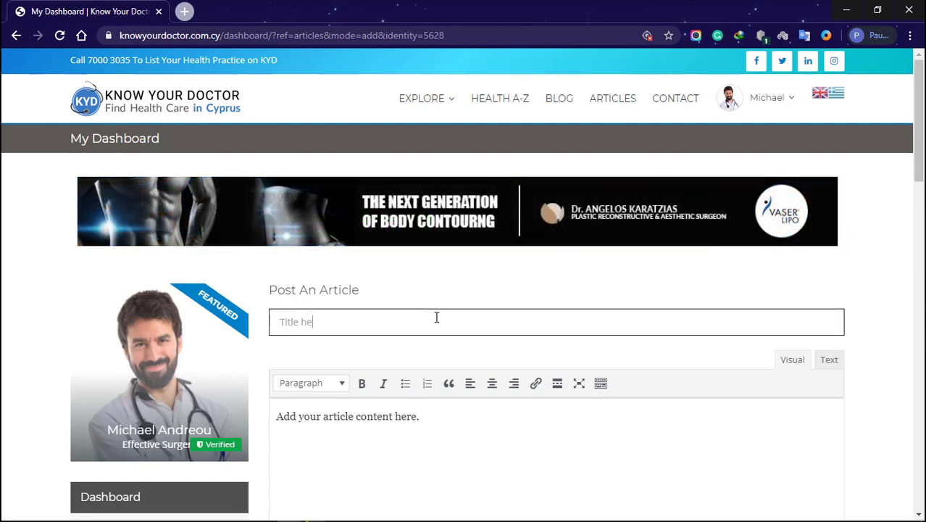
drag(426, 419, 283, 426)
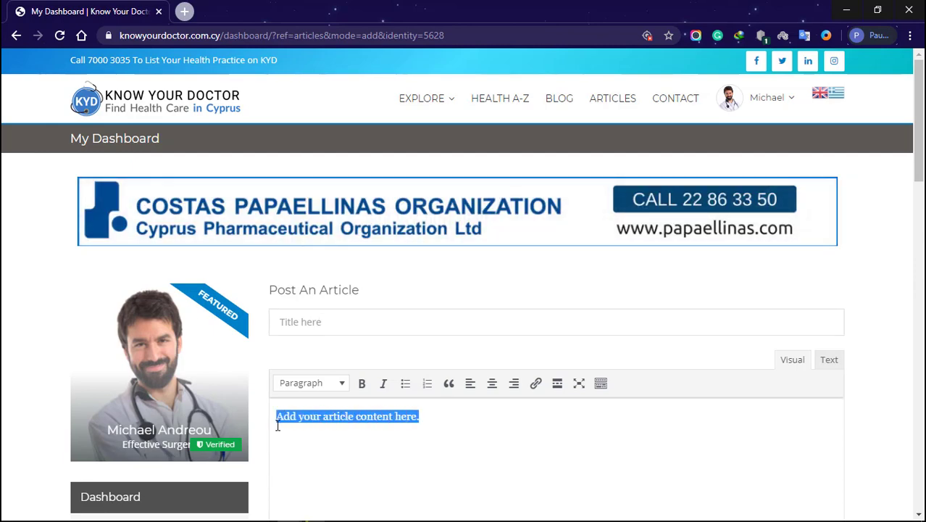
scroll(290, 435, down, 3)
Attach the tag articletag to the article, then go to the messages inbox.
click(375, 398)
text(art)
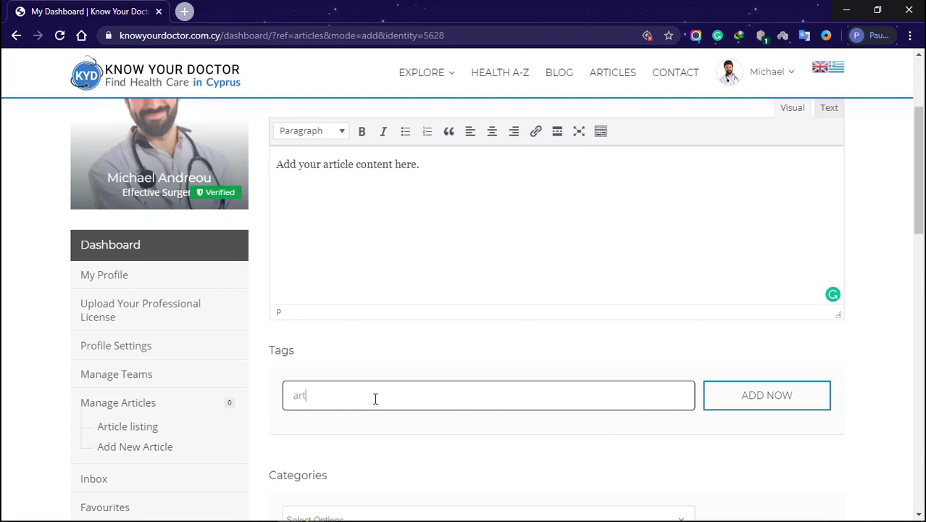
text(icletag)
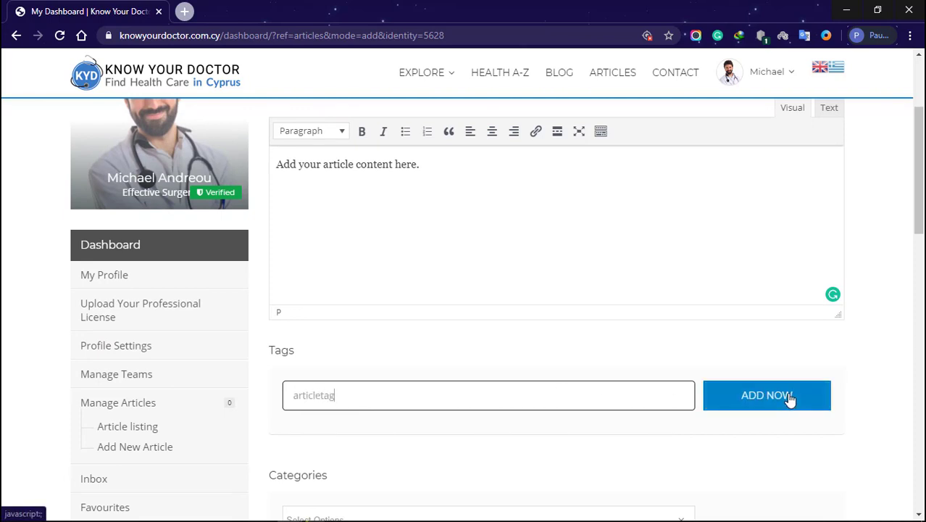
click(789, 400)
scroll(781, 413, down, 3)
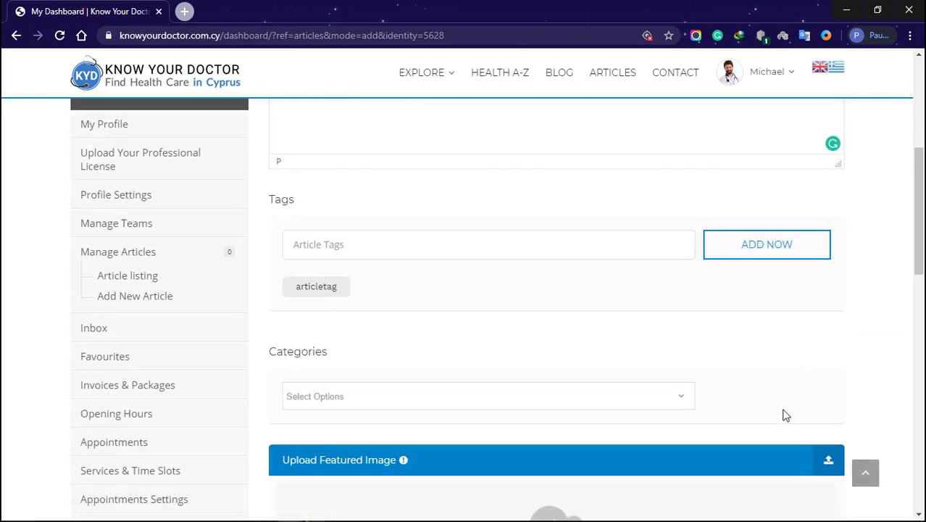
scroll(746, 339, down, 4)
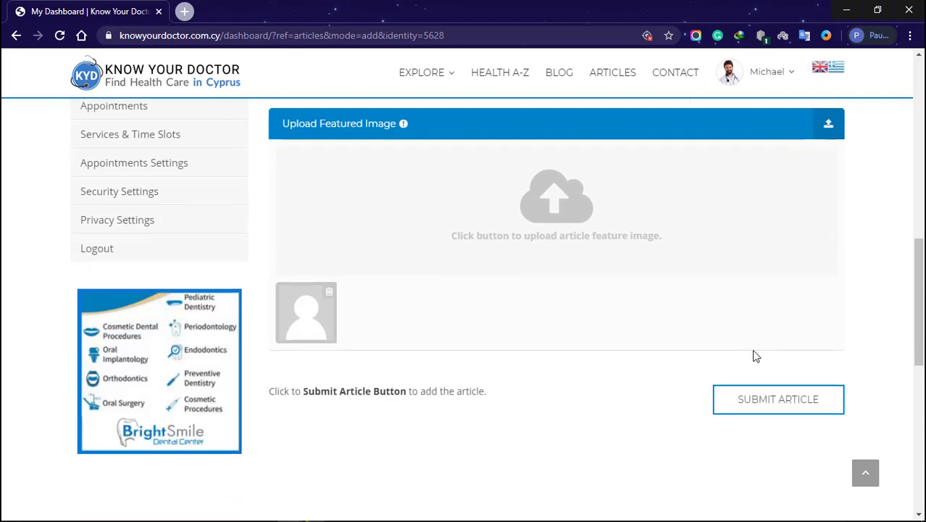
scroll(265, 292, up, 3)
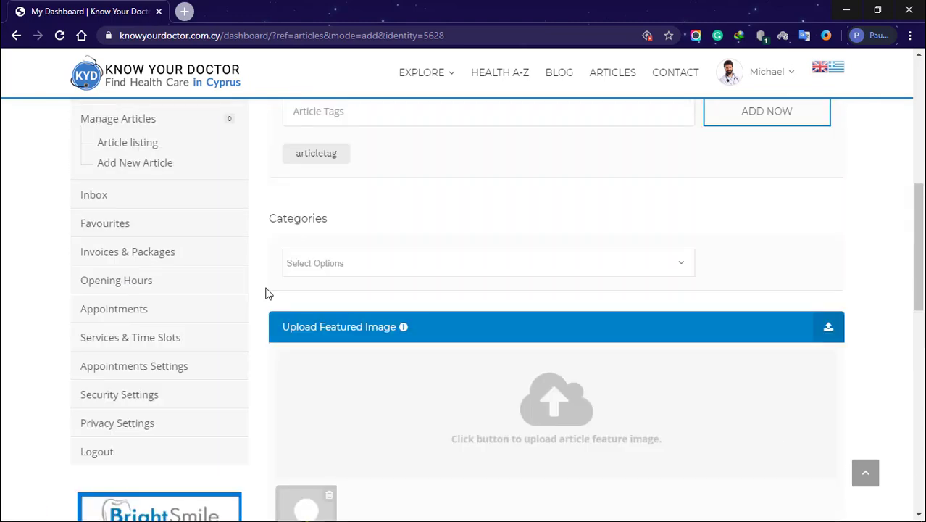
click(97, 198)
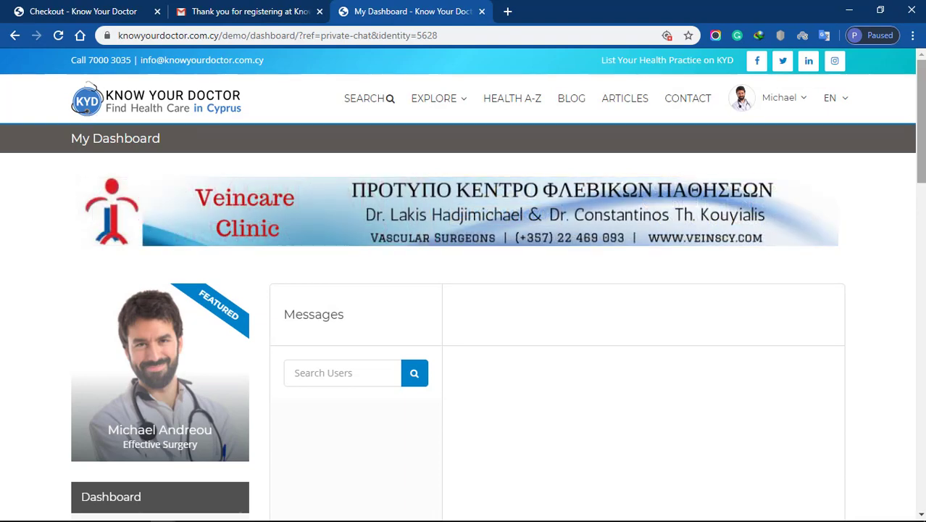
Scroll down to the Messages panel, which shows no selected conversation.
scroll(464, 290, down, 5)
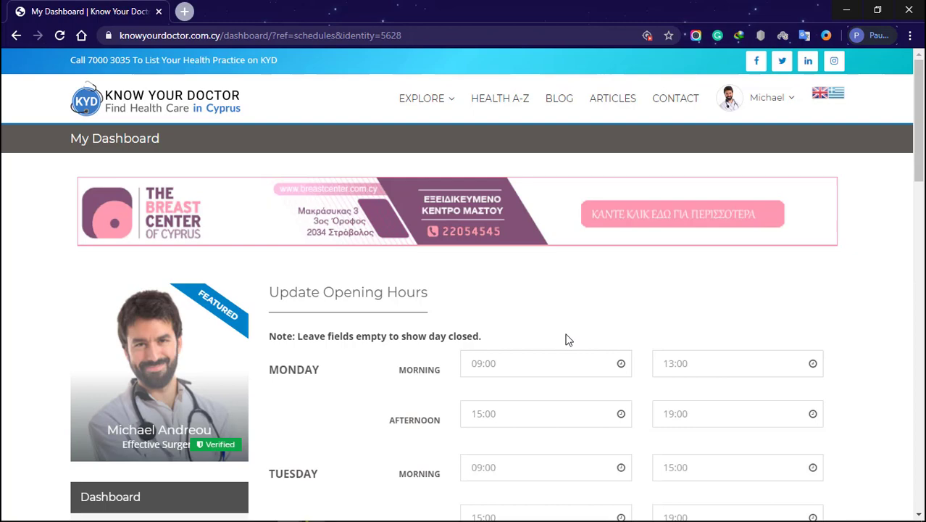
Choose 08:00 for Monday's morning start, keep 13:00, 15:00 and 19:00, and save the schedule.
click(551, 363)
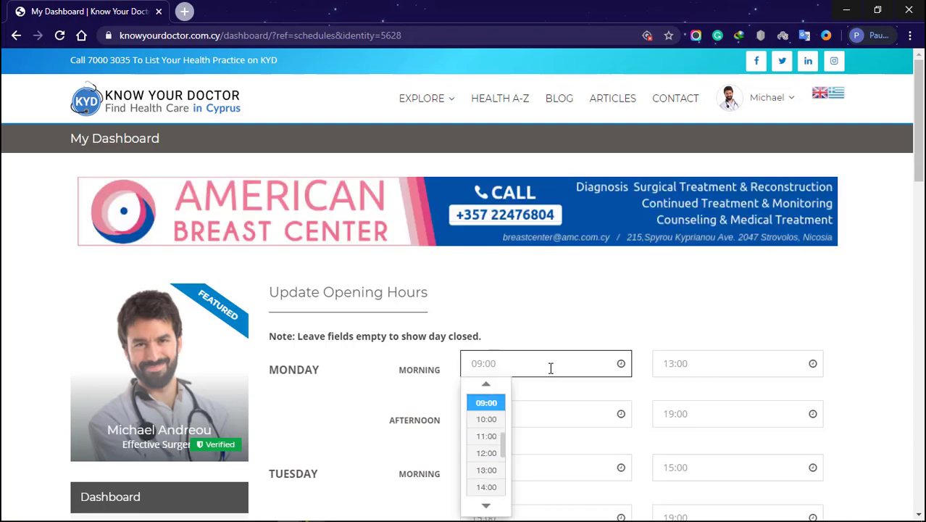
scroll(505, 438, up, 1)
click(486, 414)
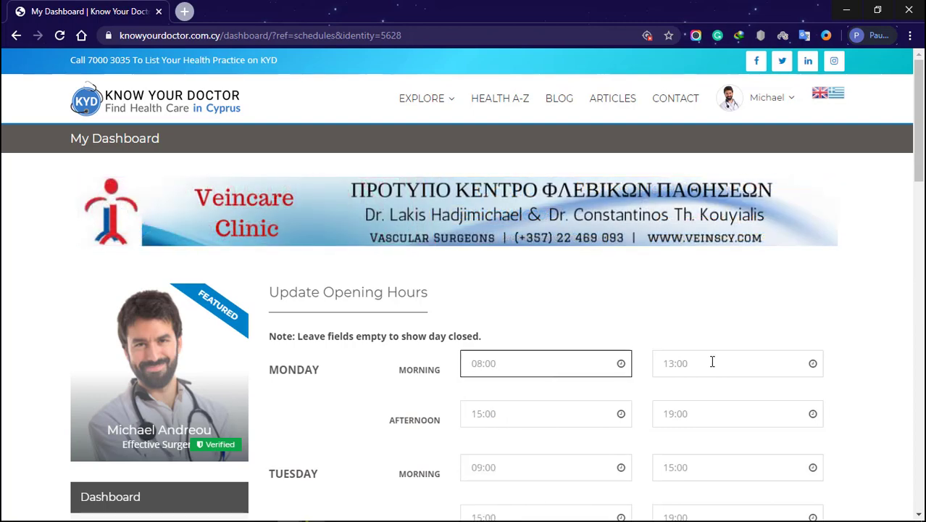
click(712, 362)
click(676, 401)
click(543, 411)
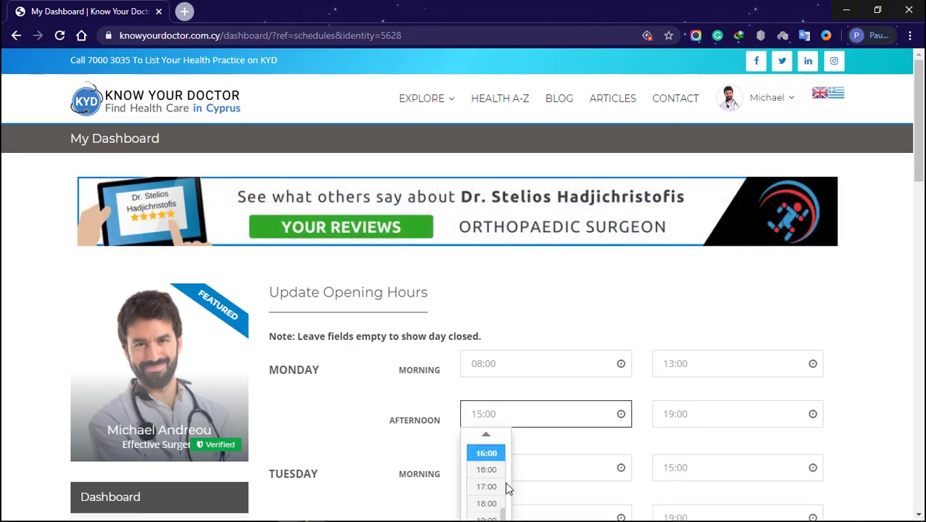
click(497, 455)
click(699, 410)
drag(920, 204, 923, 247)
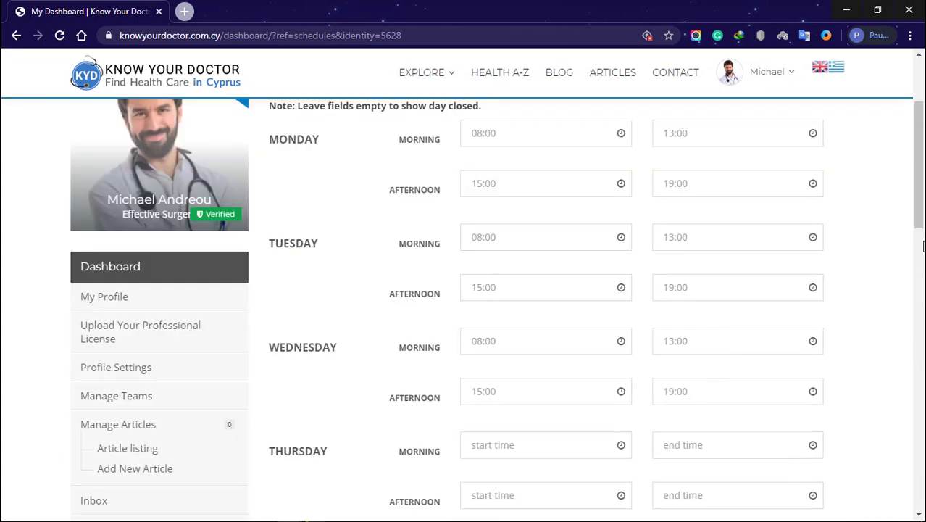
drag(924, 174, 922, 290)
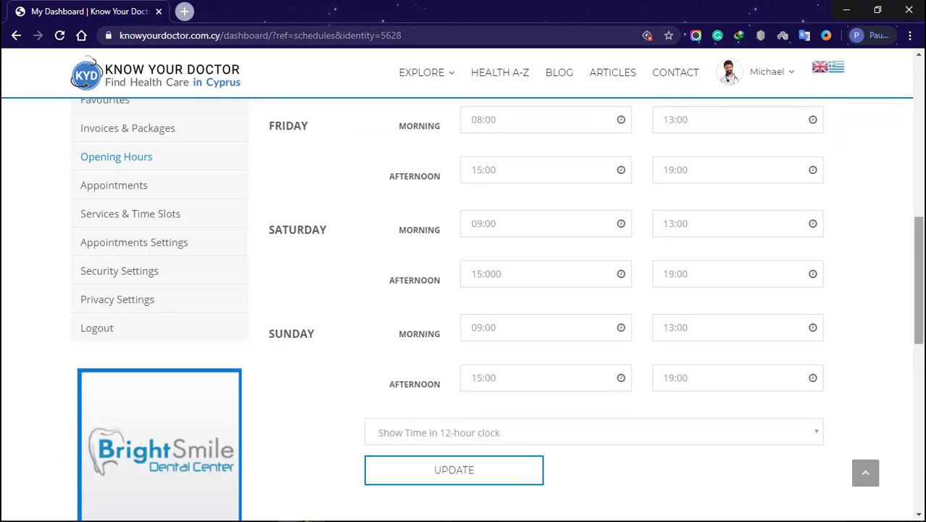
click(472, 478)
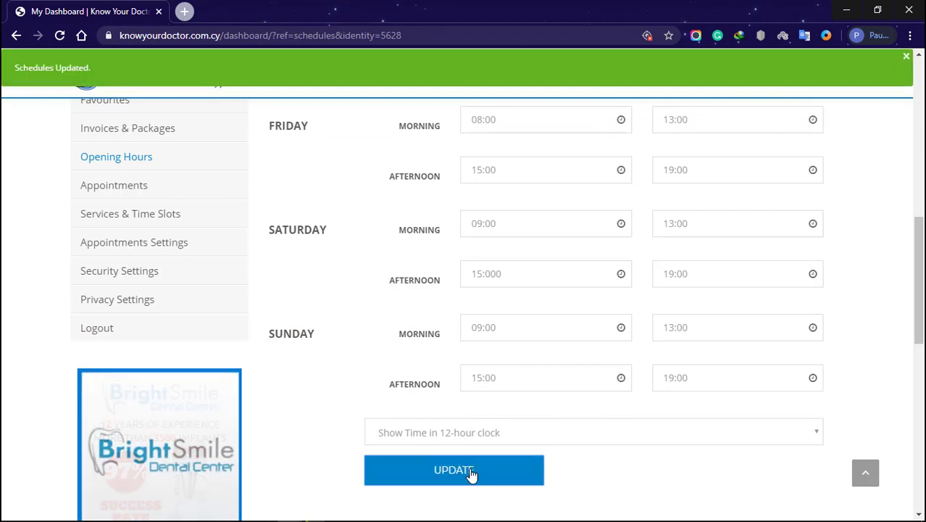
In Appointments Settings, preview the appointment and thank-you message editors and scroll through email, currency and payment options.
click(145, 236)
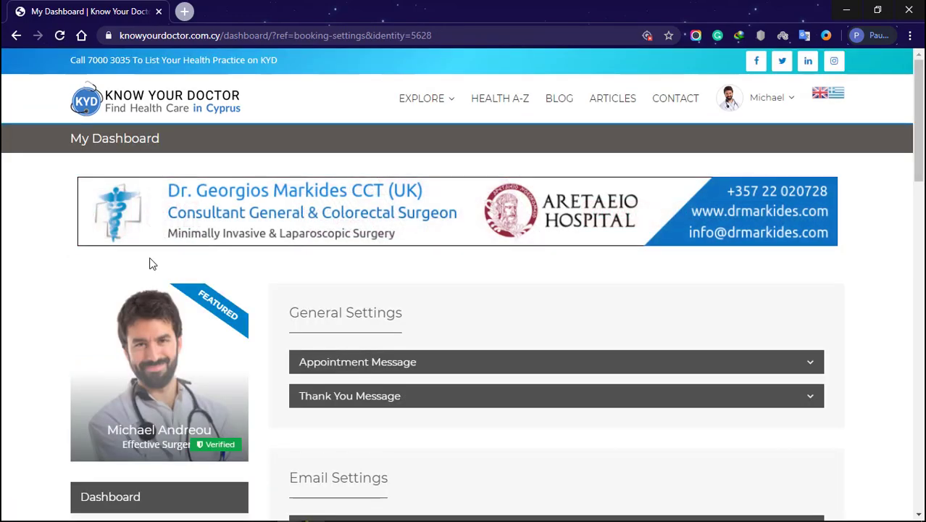
click(363, 366)
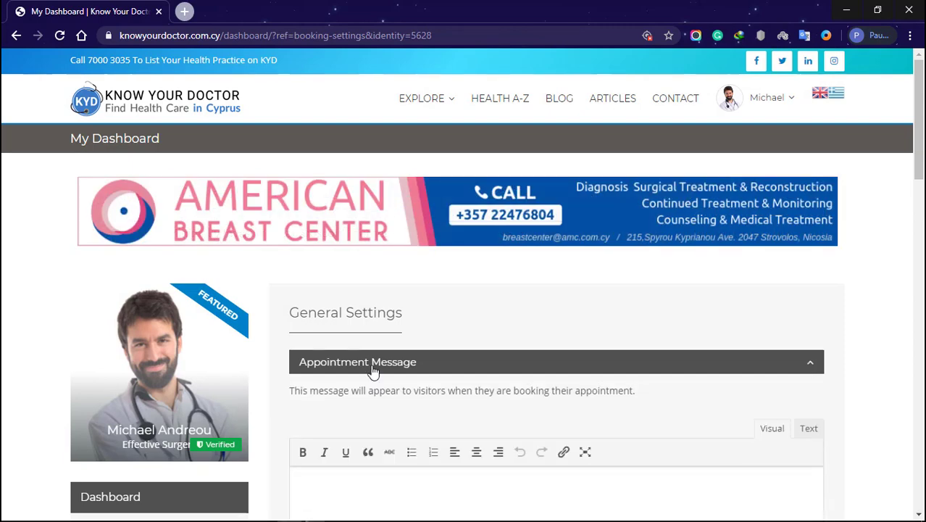
scroll(373, 365, down, 2)
click(359, 208)
click(351, 236)
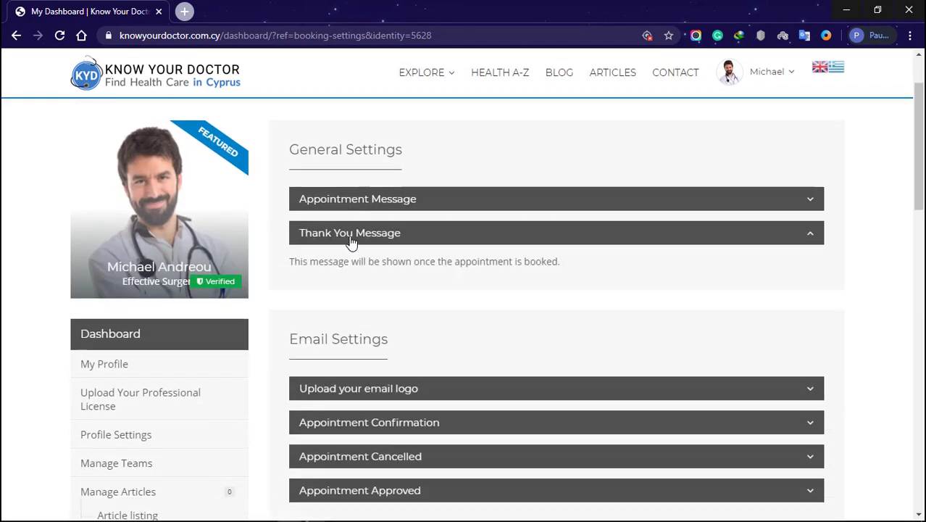
click(351, 239)
scroll(362, 286, down, 2)
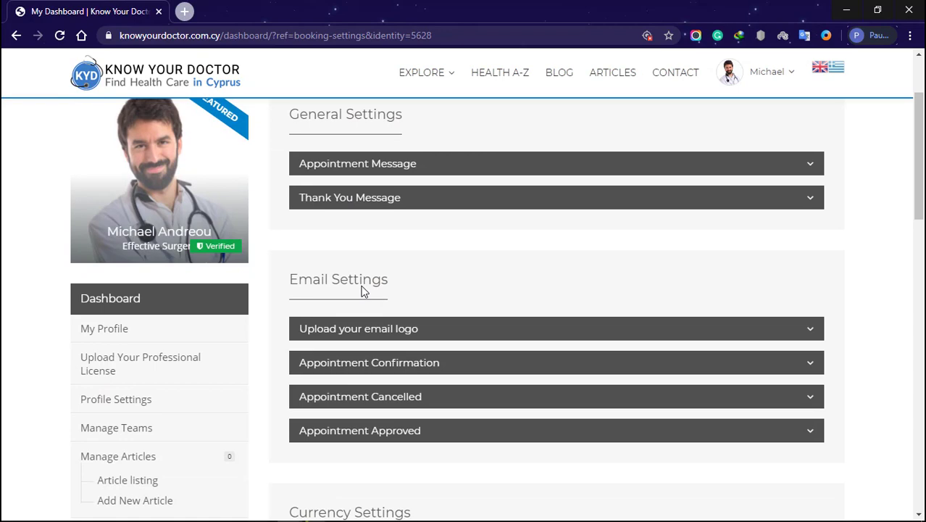
scroll(362, 290, down, 1)
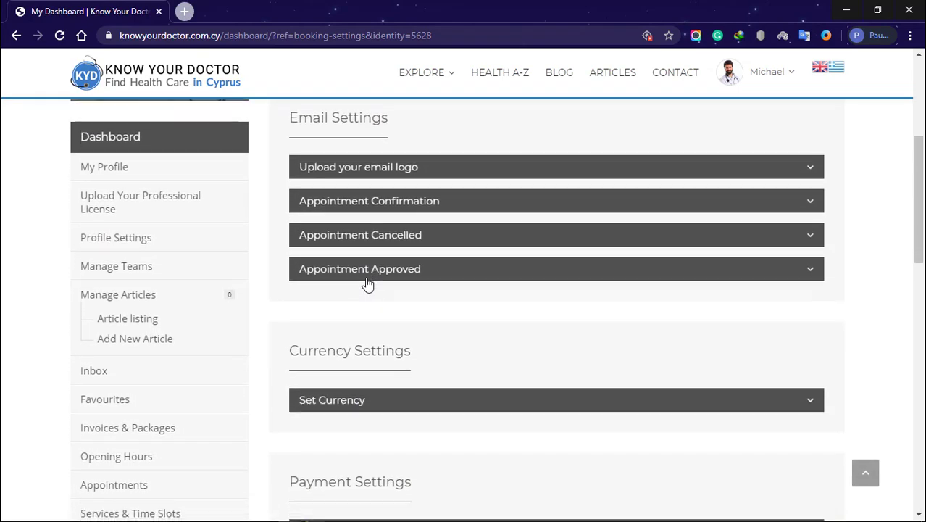
scroll(366, 284, down, 1)
scroll(366, 283, down, 2)
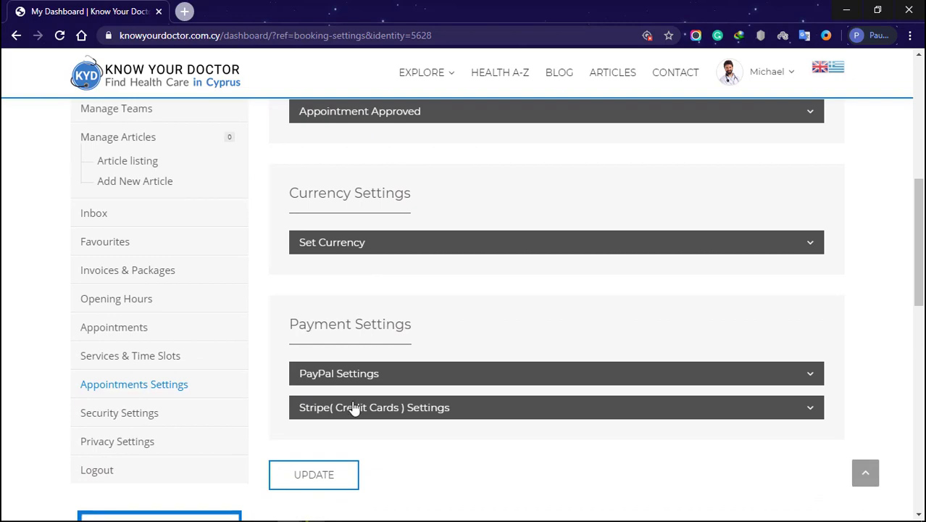
click(158, 360)
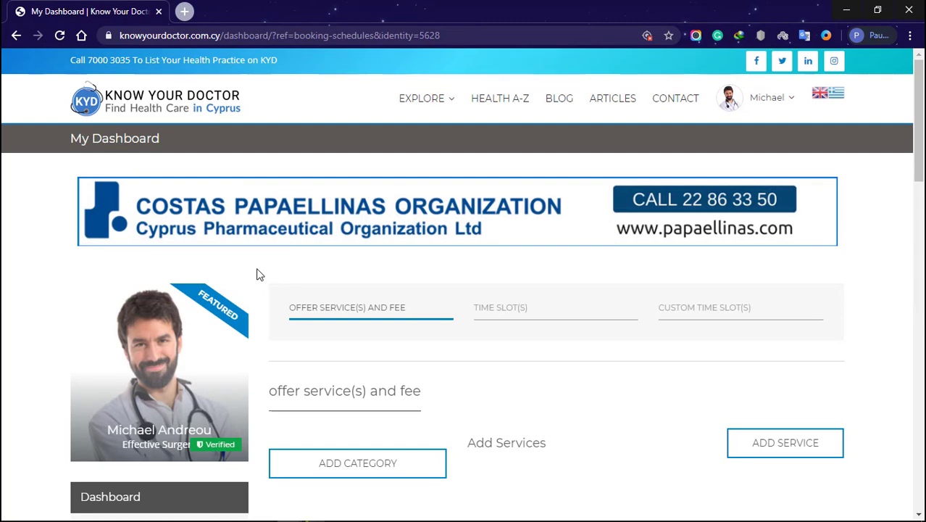
Create a service category named 'Title here'.
click(341, 465)
click(410, 447)
scroll(384, 406, down, 2)
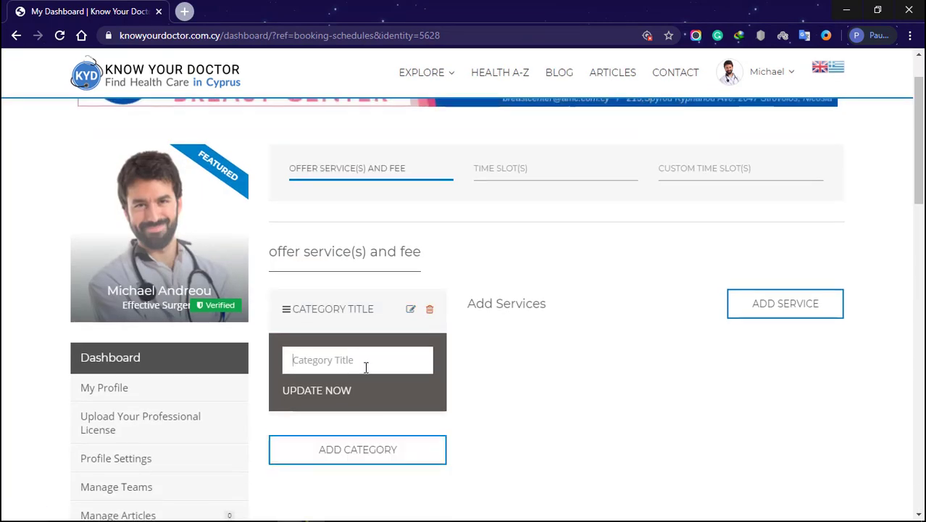
text(Title here)
click(323, 394)
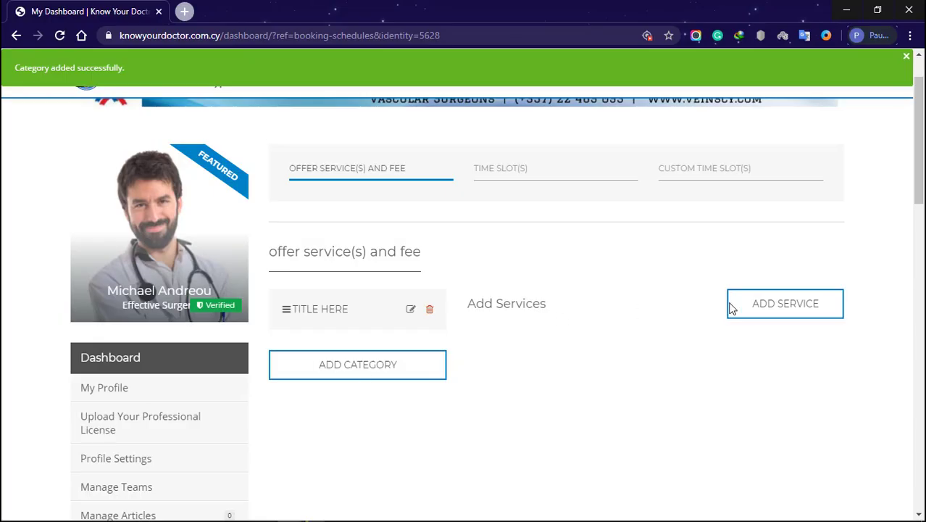
Add service 'service title here' in the Title here category, priced 50.
click(757, 314)
click(808, 360)
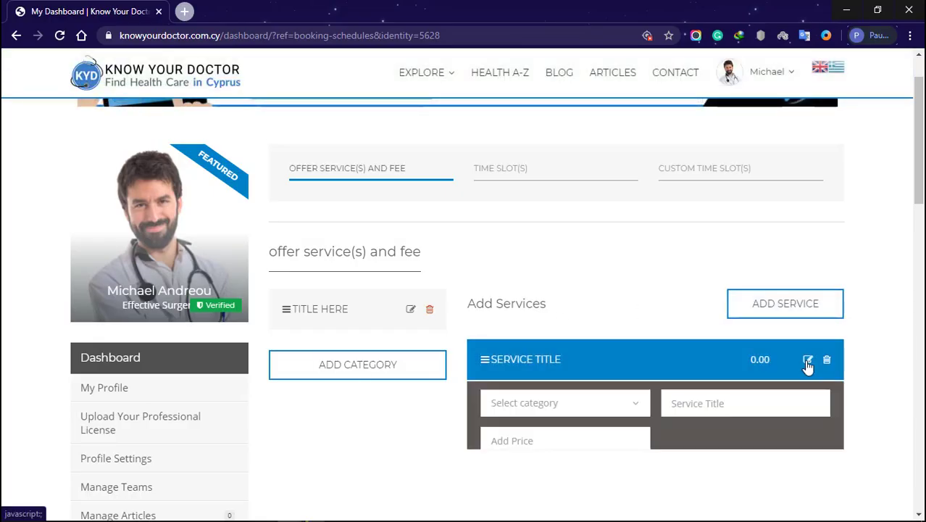
click(613, 413)
click(615, 439)
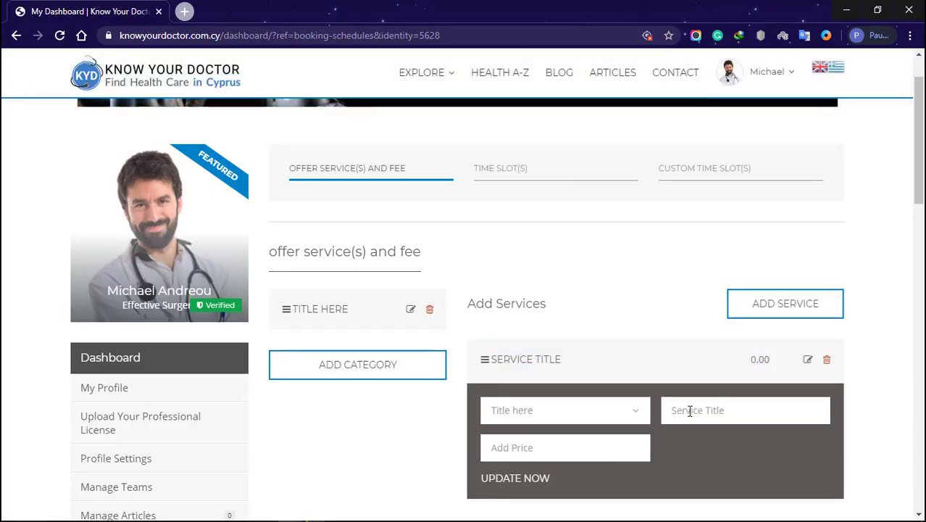
click(690, 410)
text(service title )
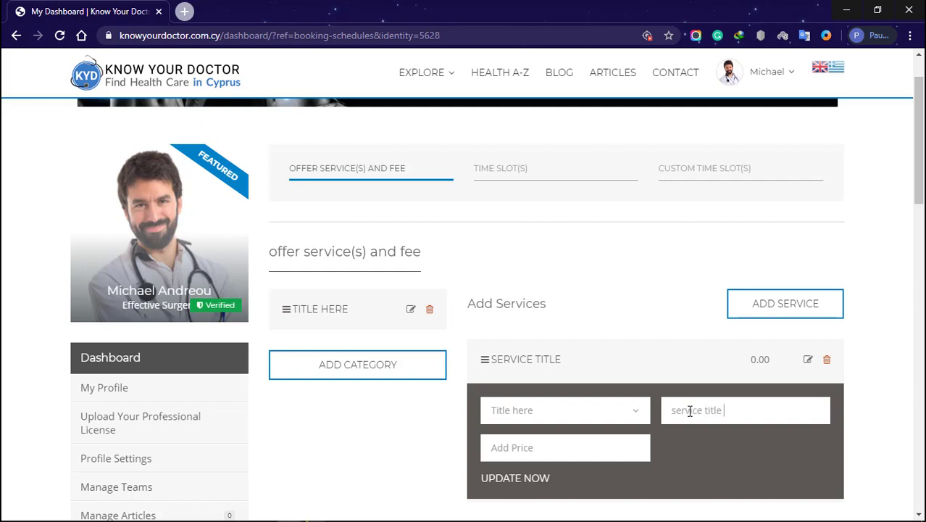
text(here)
click(599, 454)
text(5)
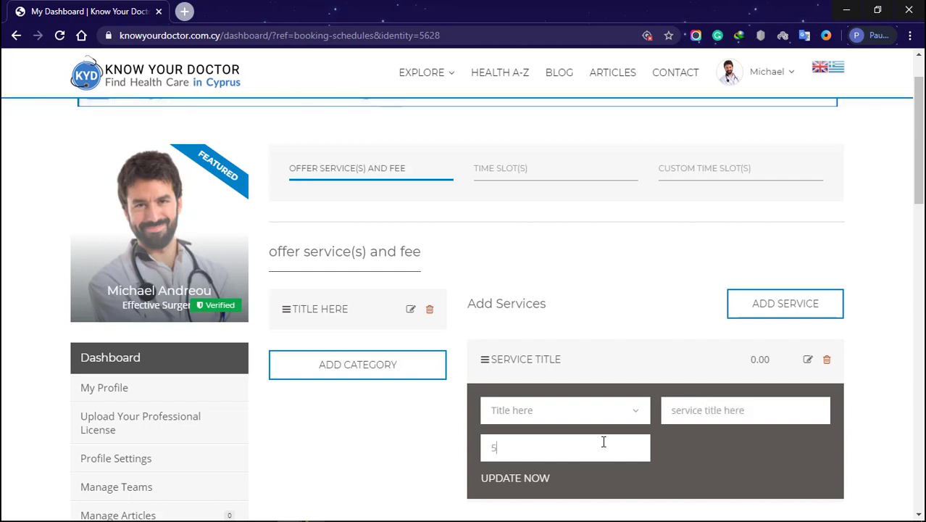
text(0)
click(542, 480)
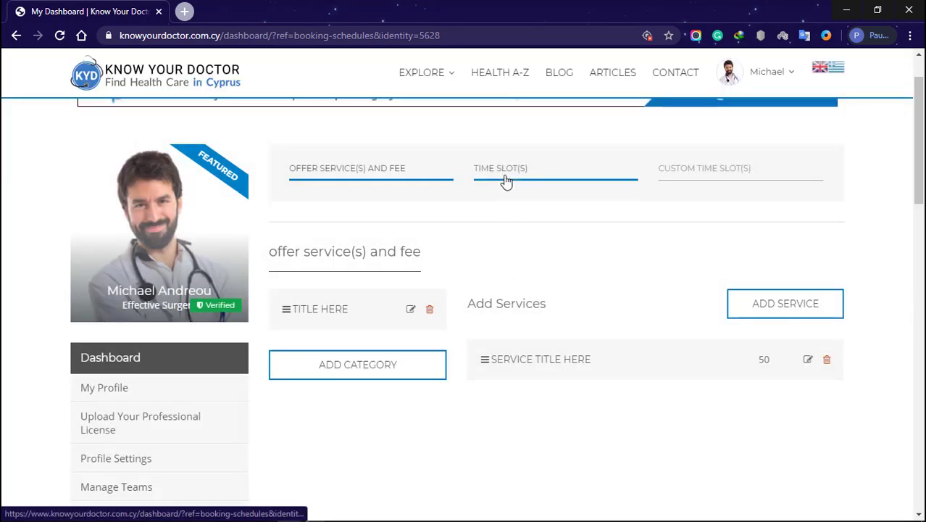
On the Time Slot(s) tab, add and save a Sunday slot form, then switch to Custom Time Slot(s).
click(504, 181)
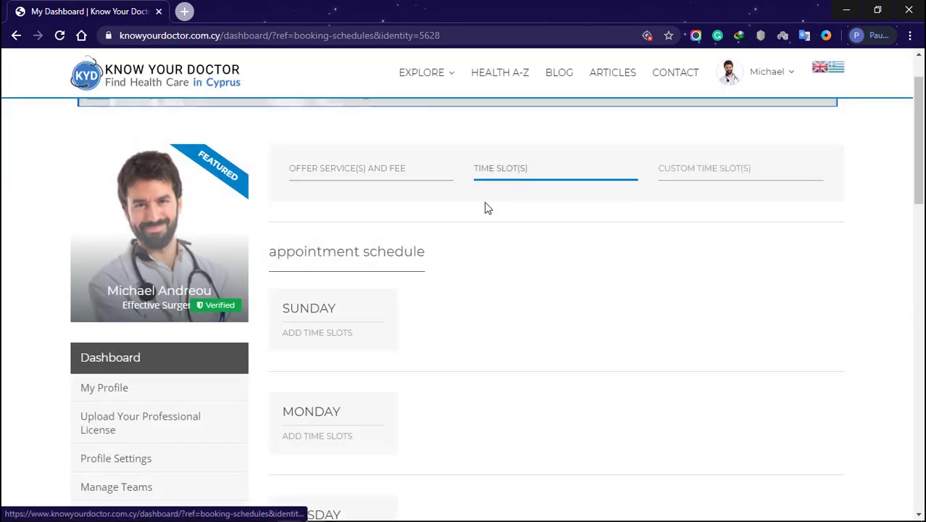
click(331, 334)
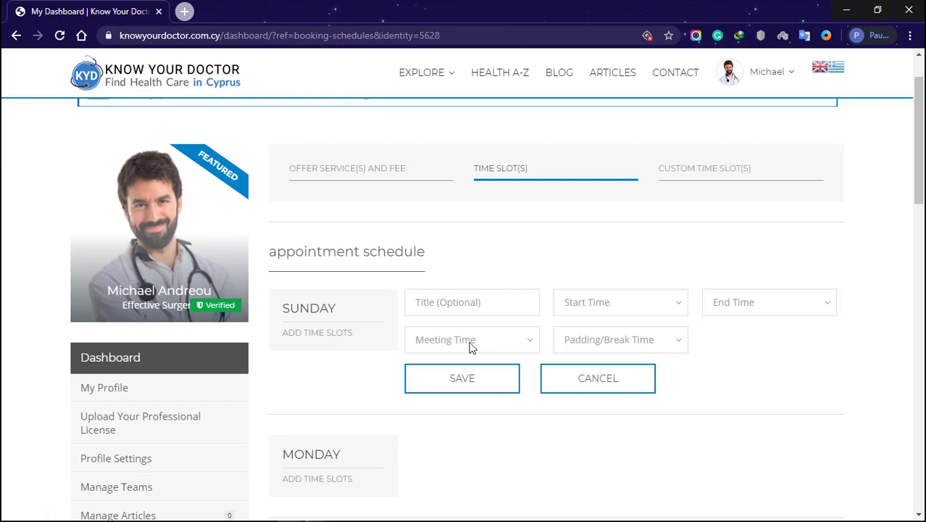
click(464, 380)
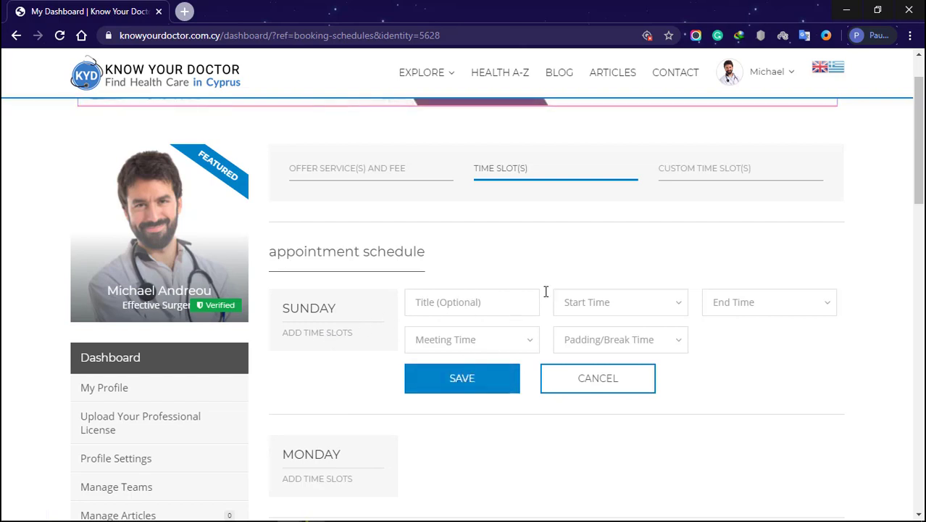
click(696, 174)
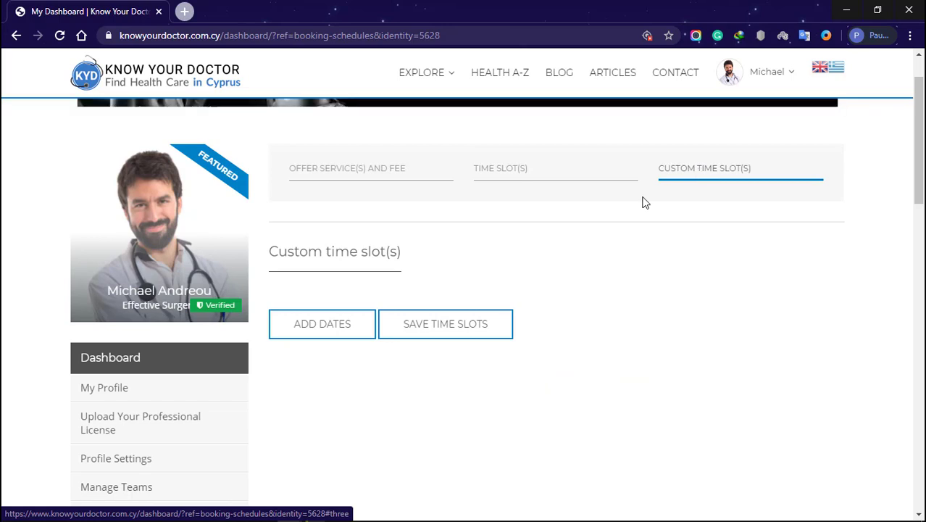
Add one empty custom time slot with blank start date, end date and appointment fields.
click(337, 328)
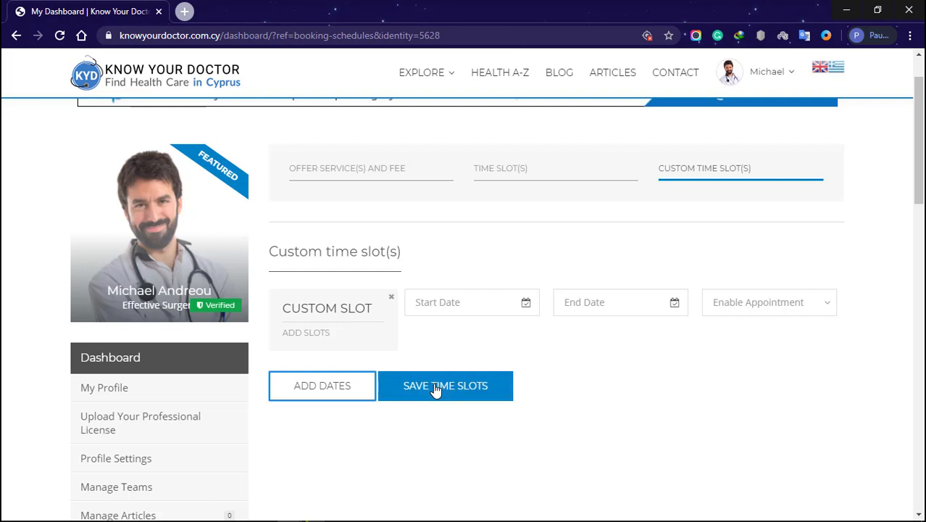
scroll(444, 414, down, 5)
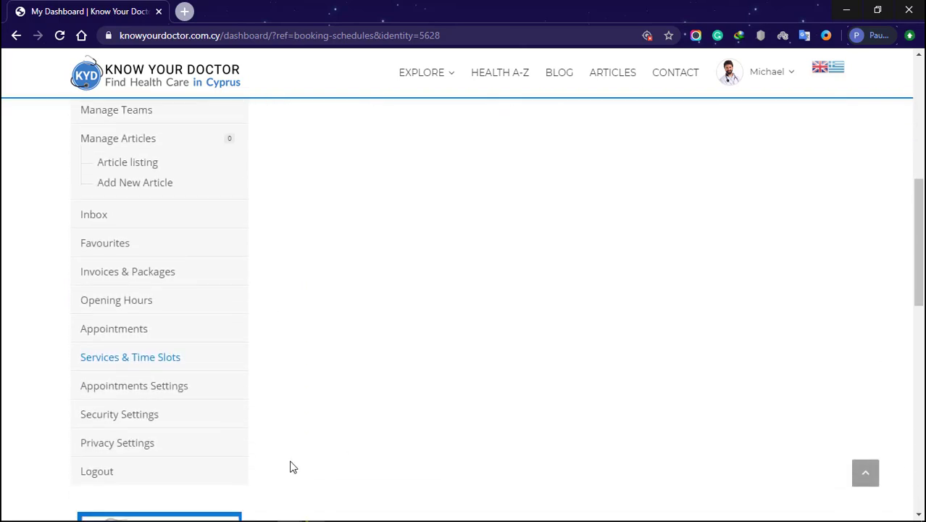
Switch Bookings and Email to Private in Privacy Settings, leaving Phone Number public.
click(119, 442)
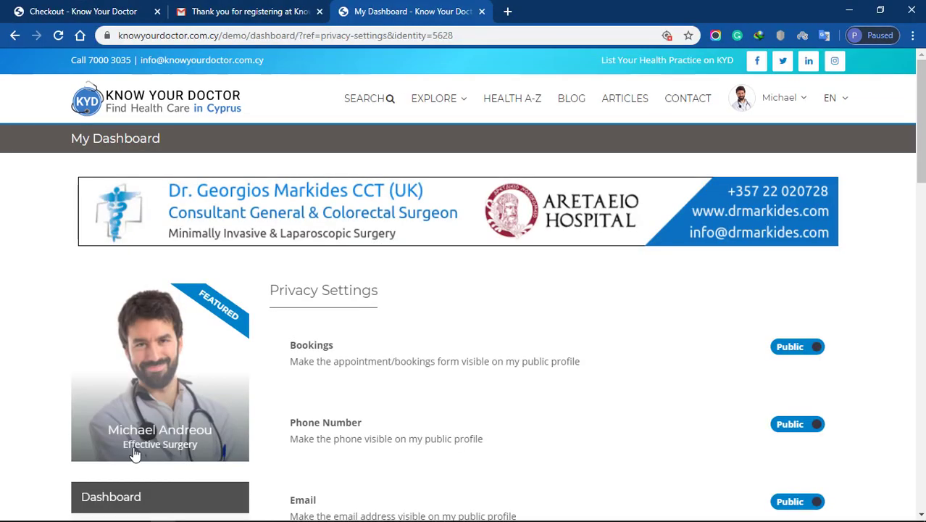
click(811, 349)
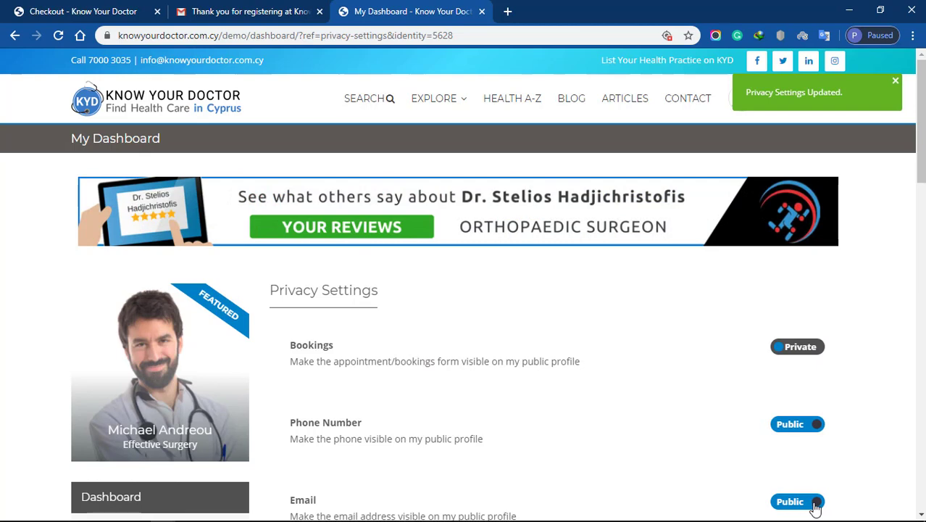
click(815, 505)
scroll(464, 311, down, 5)
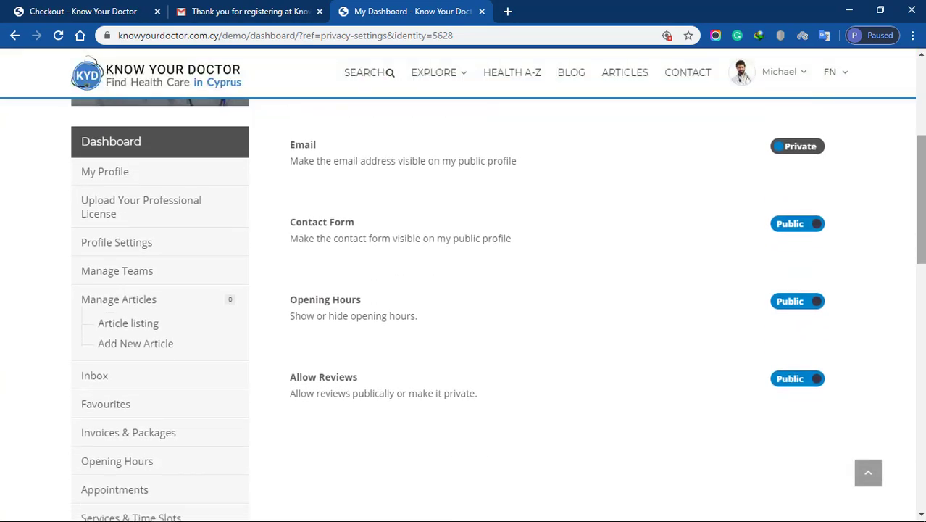
scroll(463, 311, up, 5)
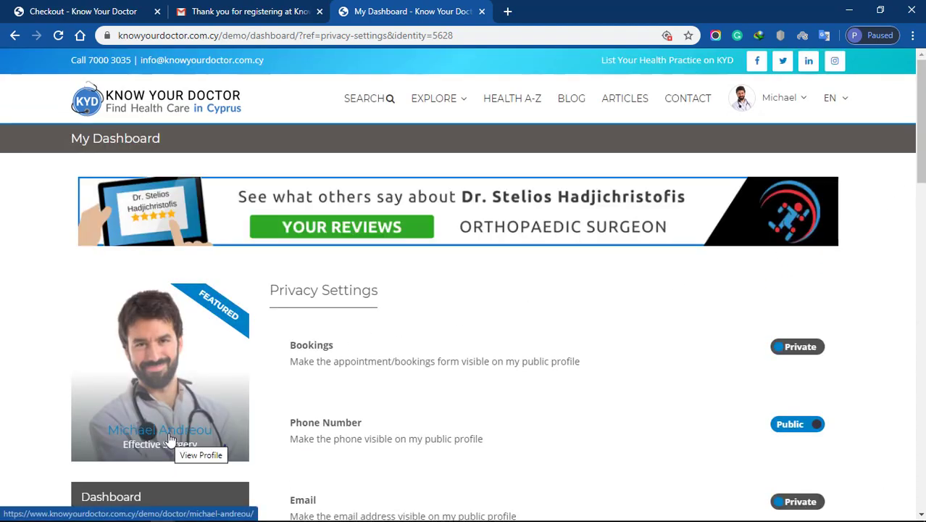
Open the doctor's public profile in a new tab showing GOLD membership, contacts and biography.
click(169, 440)
drag(921, 76, 922, 98)
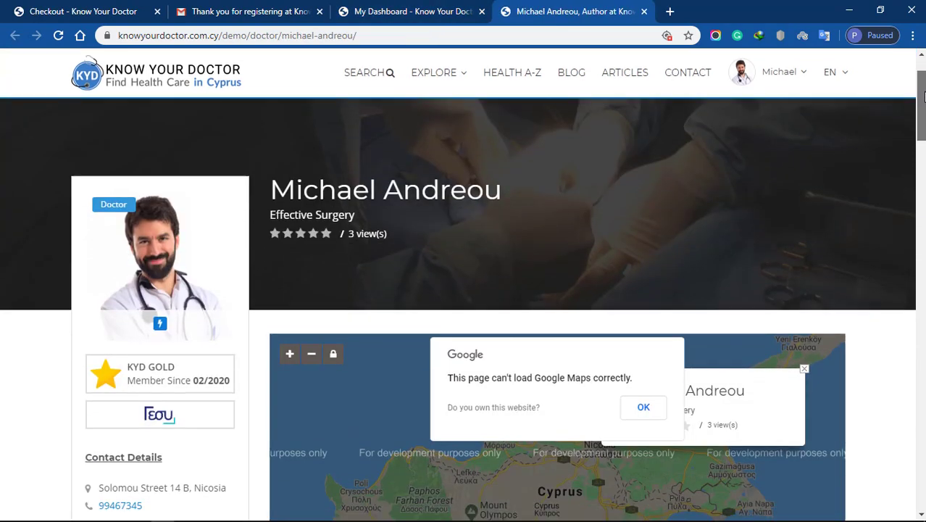
scroll(875, 376, down, 3)
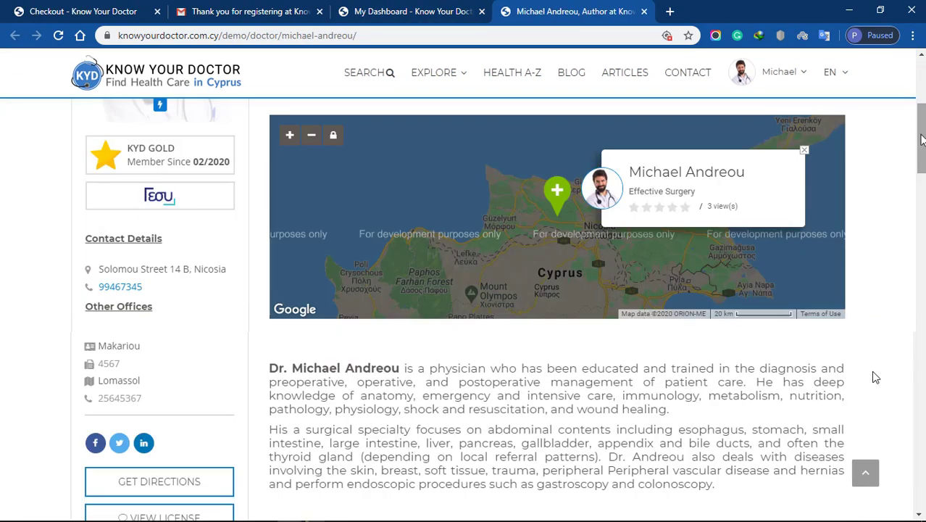